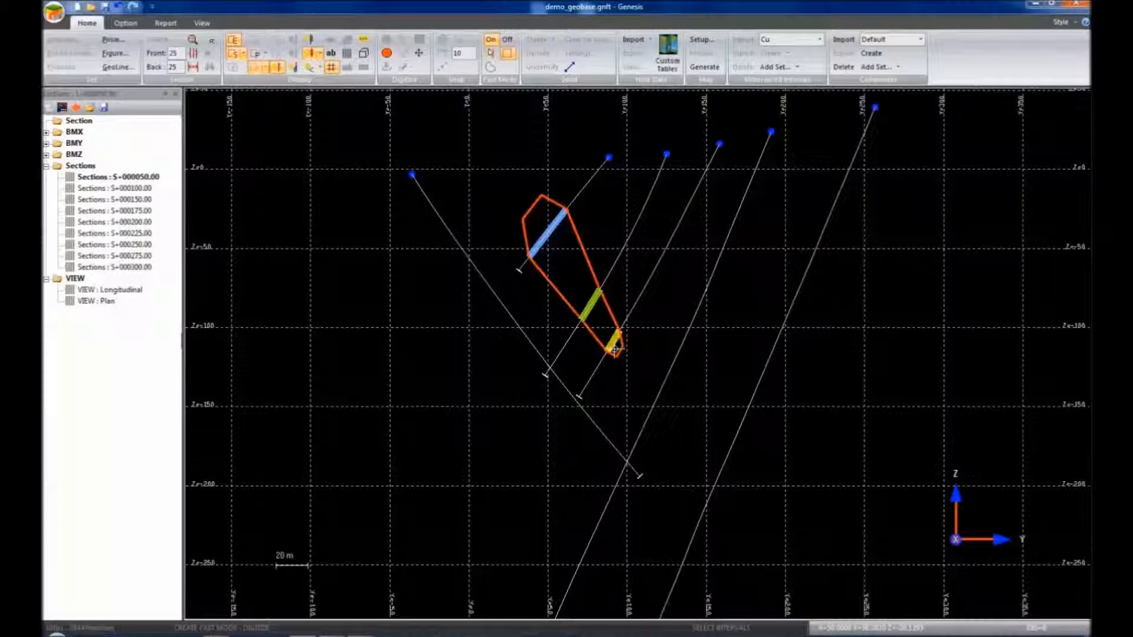
Close the prism outline on the last mineralized interval of section S+000050.00
left_click(613, 345)
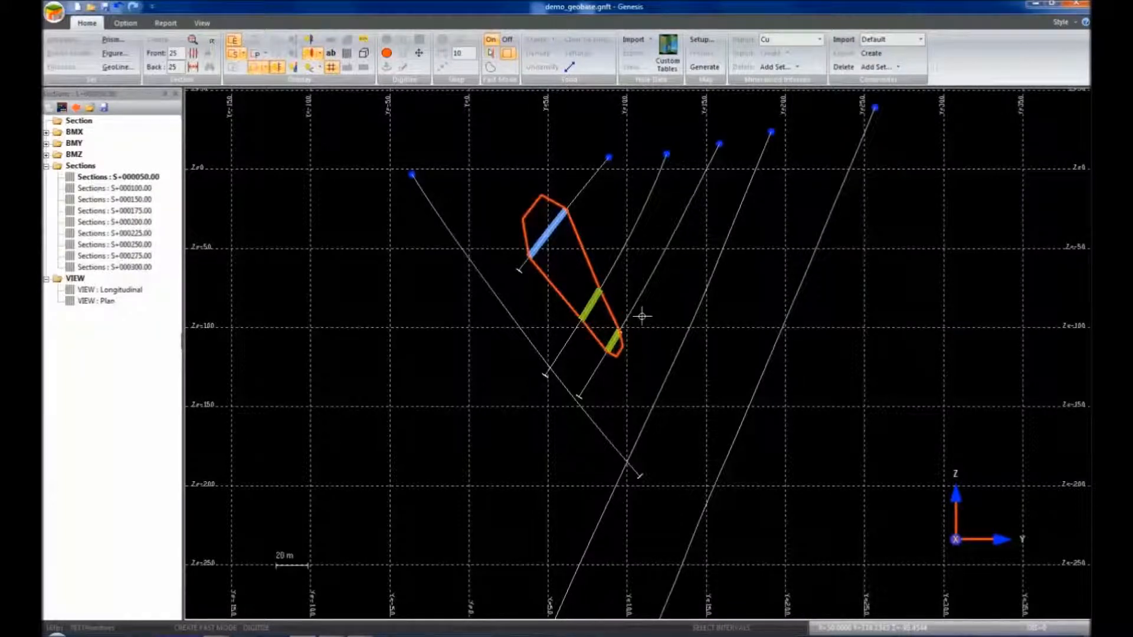
Give the new prism the name 50 and the tag demo, then confirm its properties
right_click(590, 263)
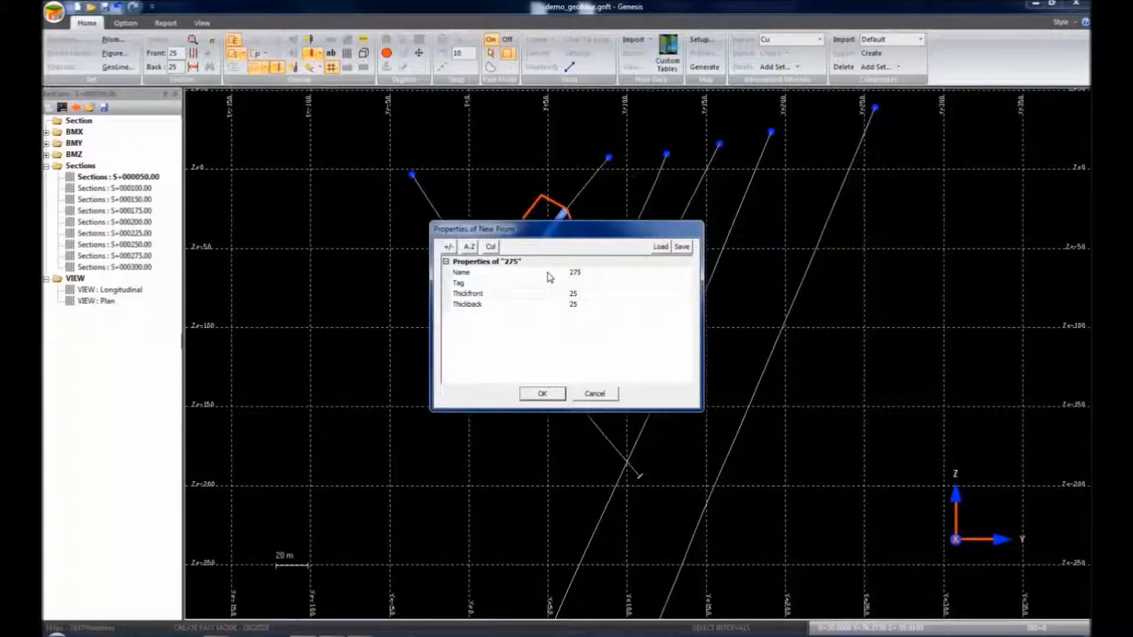
left_click(584, 273)
double_click(584, 273)
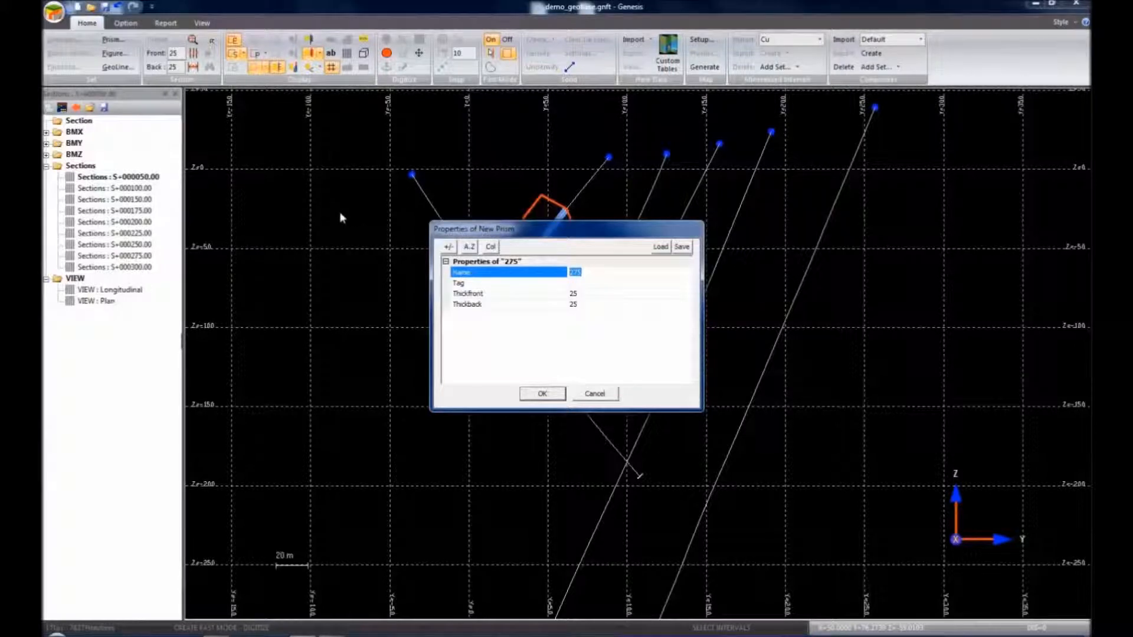
type("50")
key("Return")
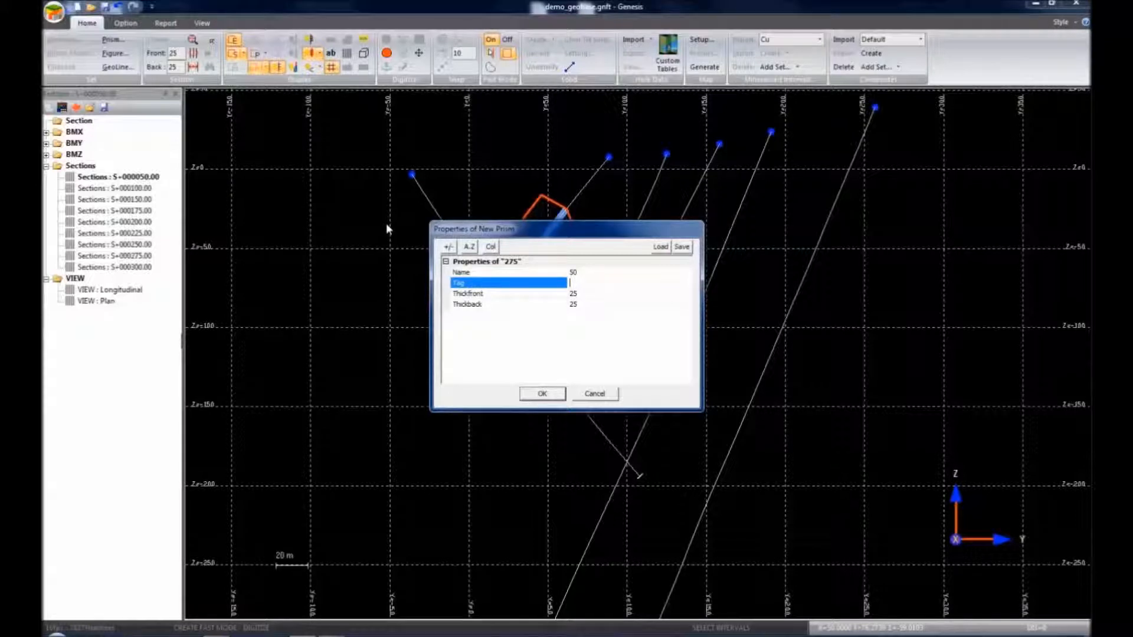
type("demo")
left_click(542, 394)
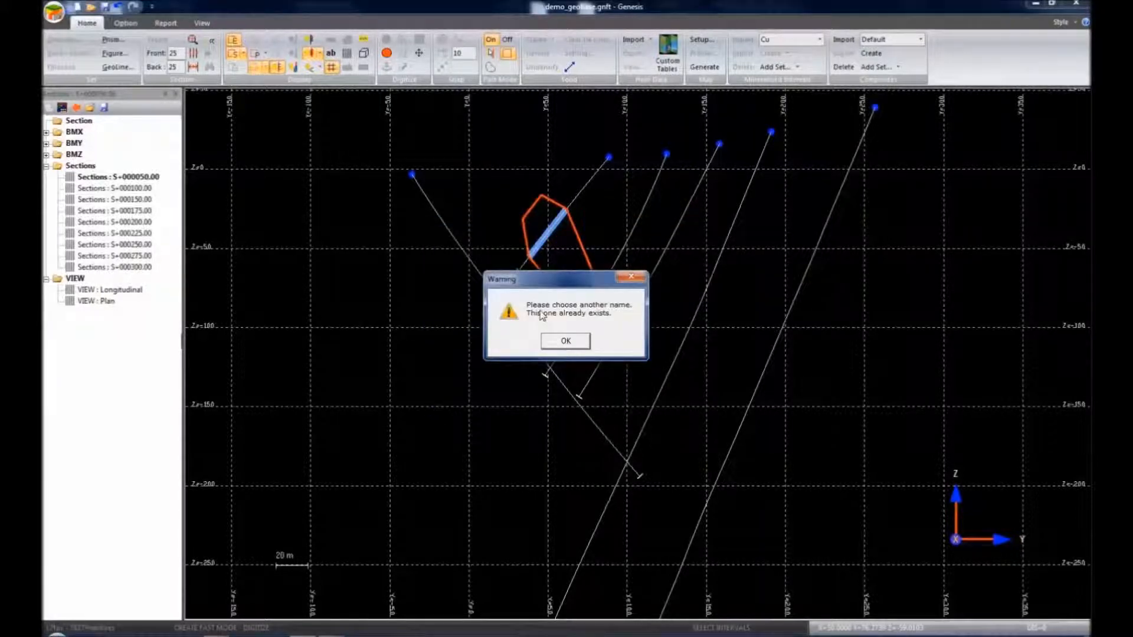
After the duplicate-name warning, rename the prism to 50a and save it
left_click(565, 342)
double_click(575, 272)
type("50")
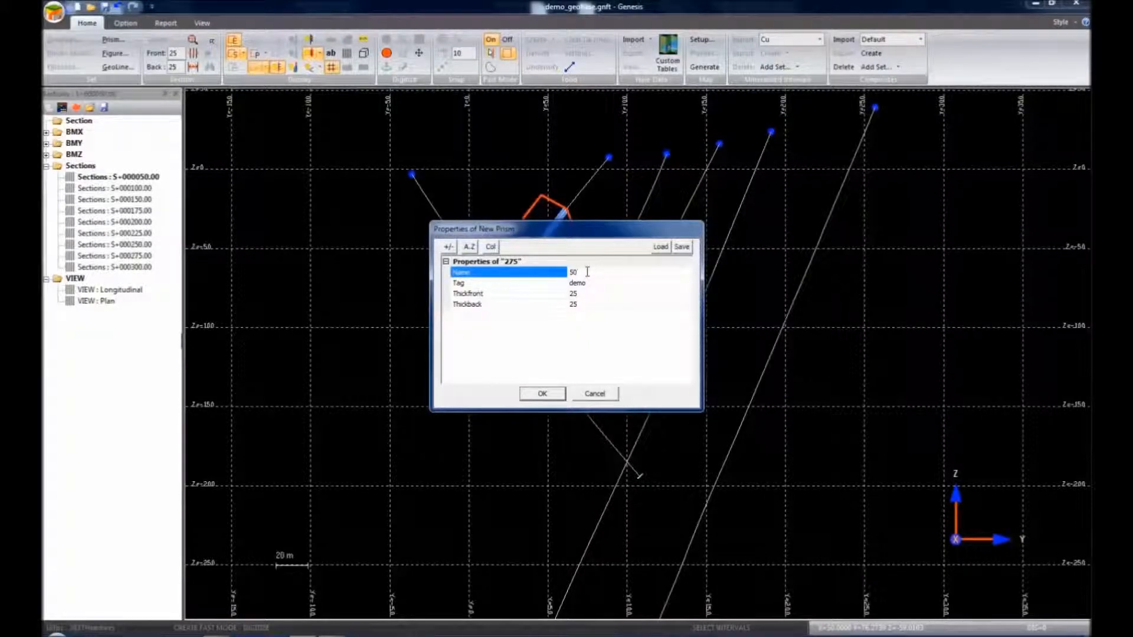
type(",")
type("a")
left_click(543, 394)
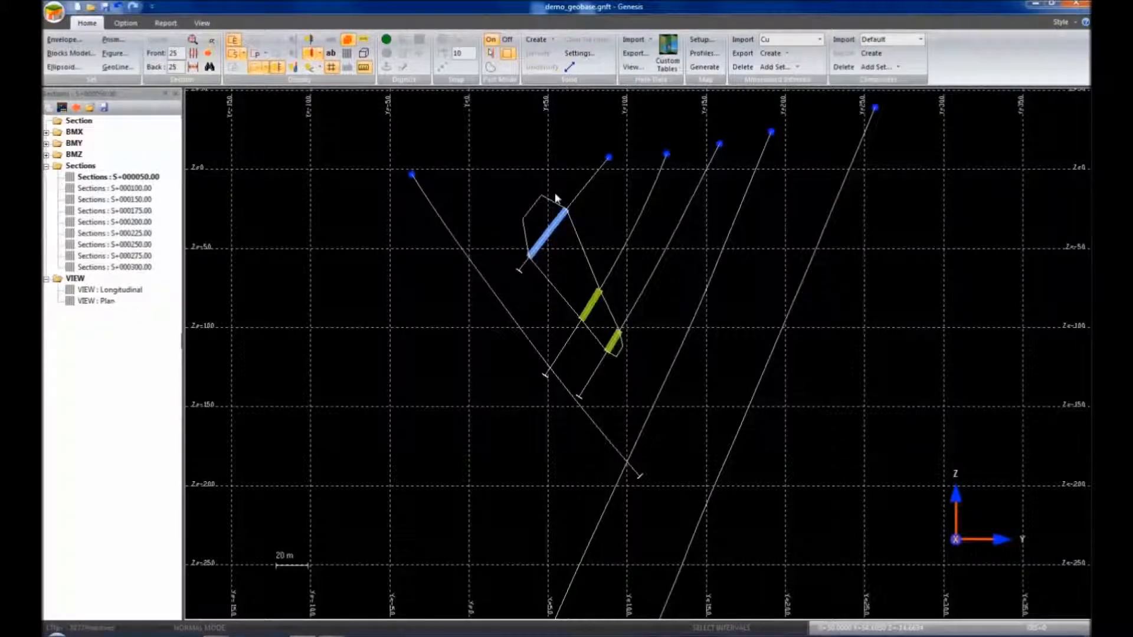
Show the Longitudinal view, then display cross-section S+000100.00
double_click(118, 289)
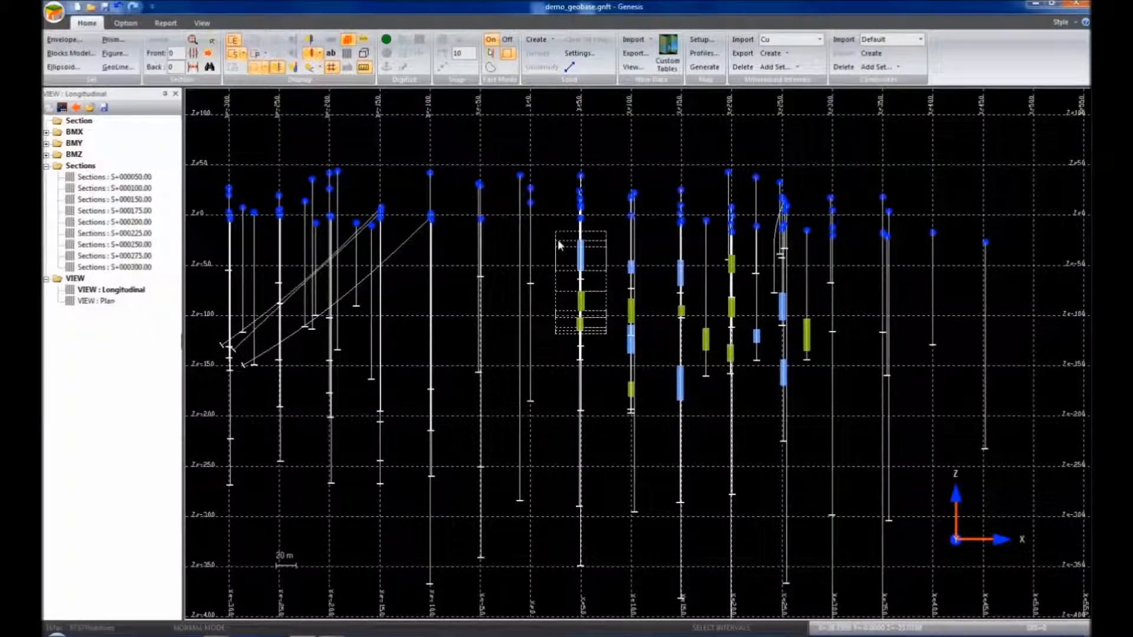
left_click(557, 243)
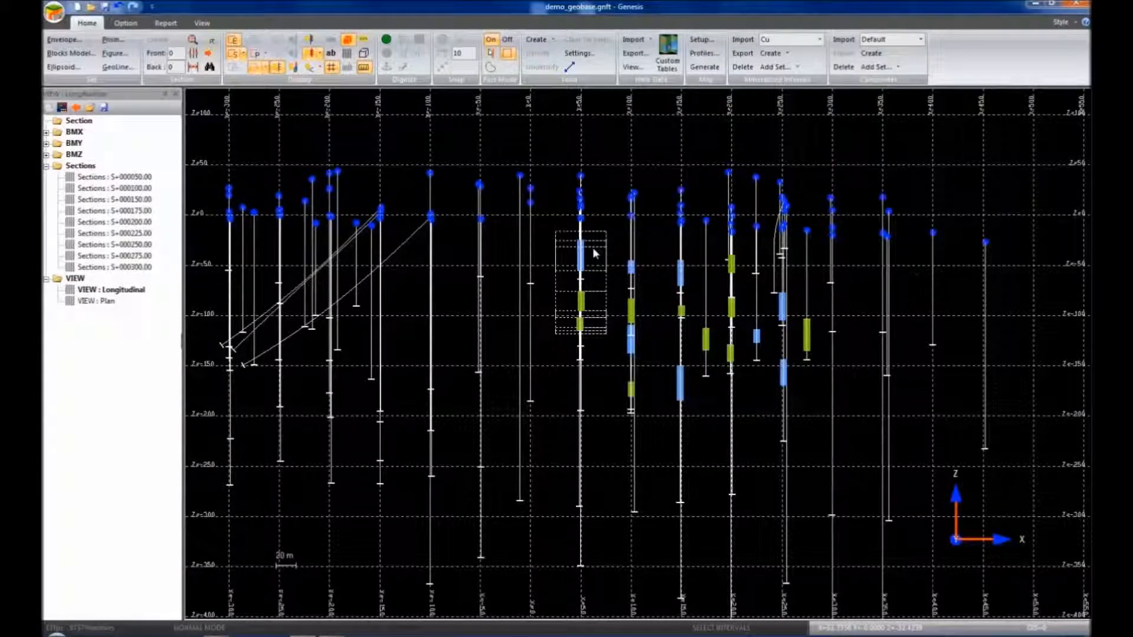
double_click(144, 189)
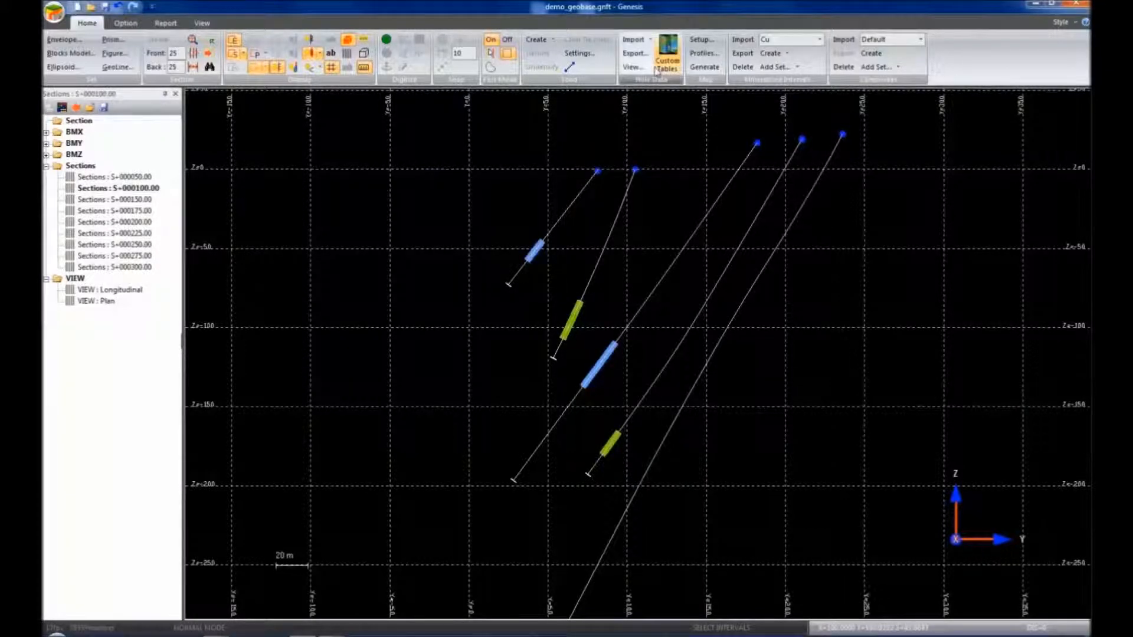
Use Digitize in Fast Mode to outline the four blue and green intervals on S+000100.00
left_click(405, 56)
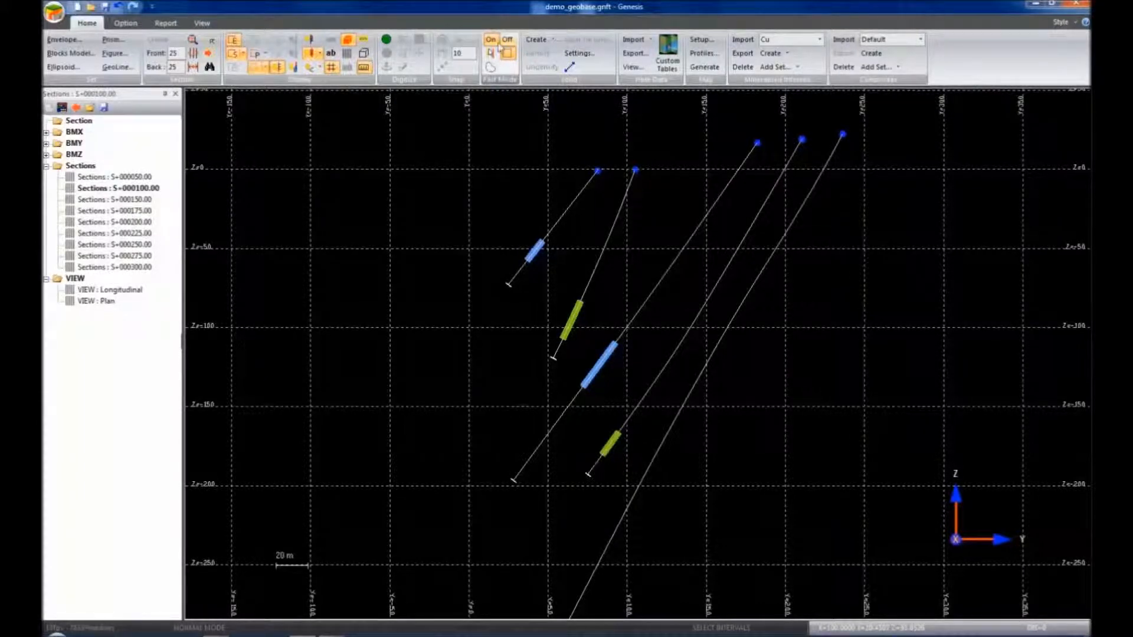
left_click(493, 41)
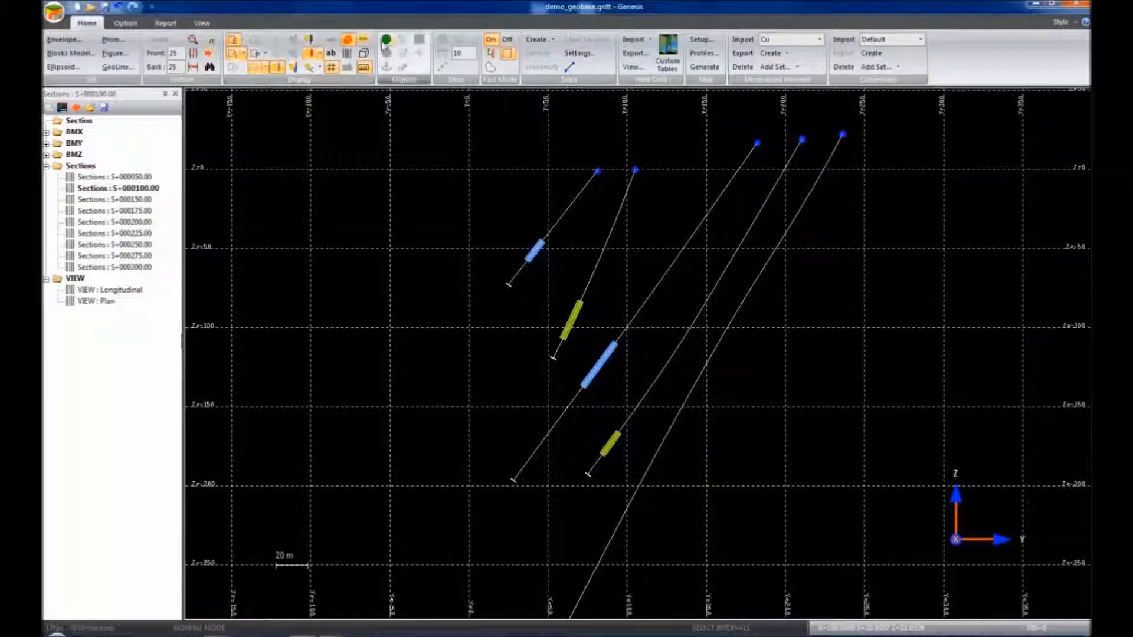
left_click(386, 39)
left_click(538, 254)
left_click(573, 330)
left_click(603, 361)
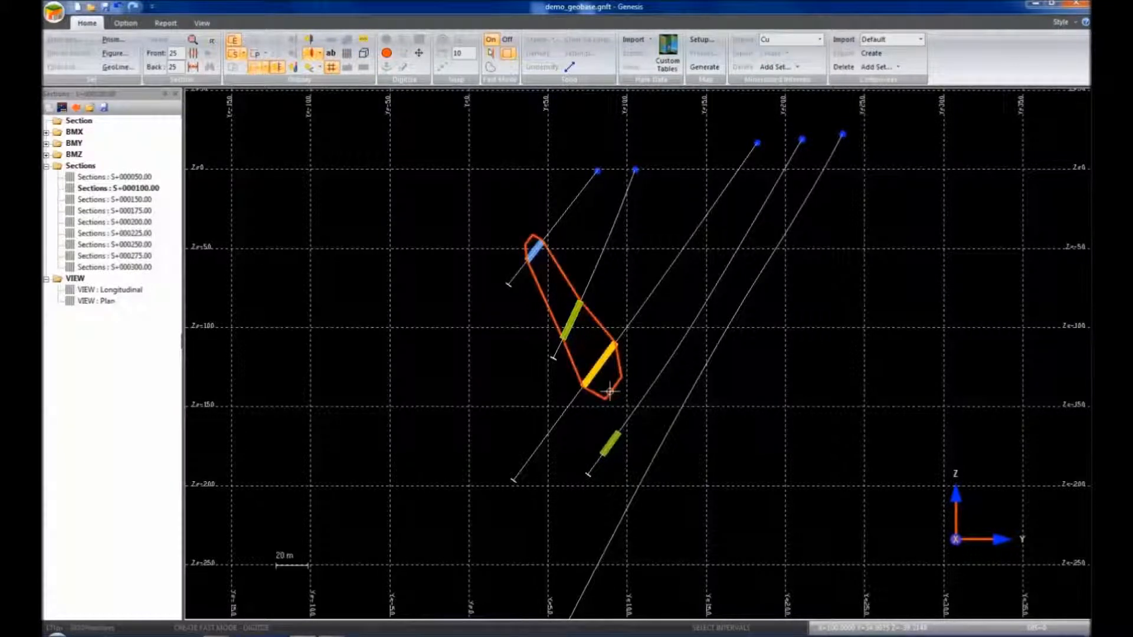
left_click(612, 442)
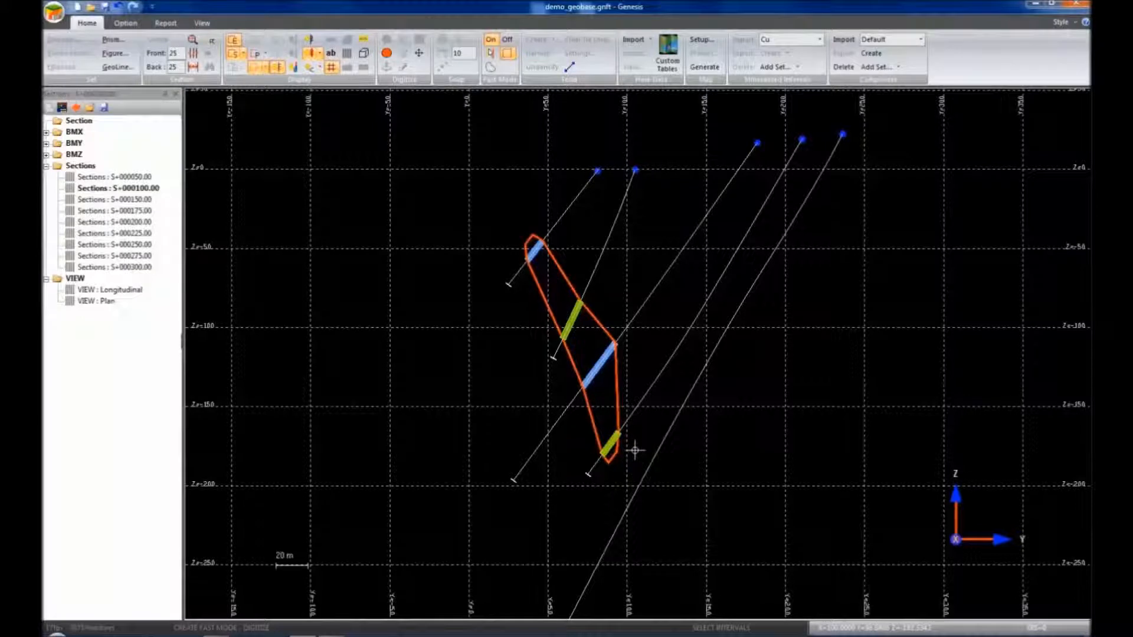
Finish the outline and rename the new prism to 100a in its properties
right_click(661, 302)
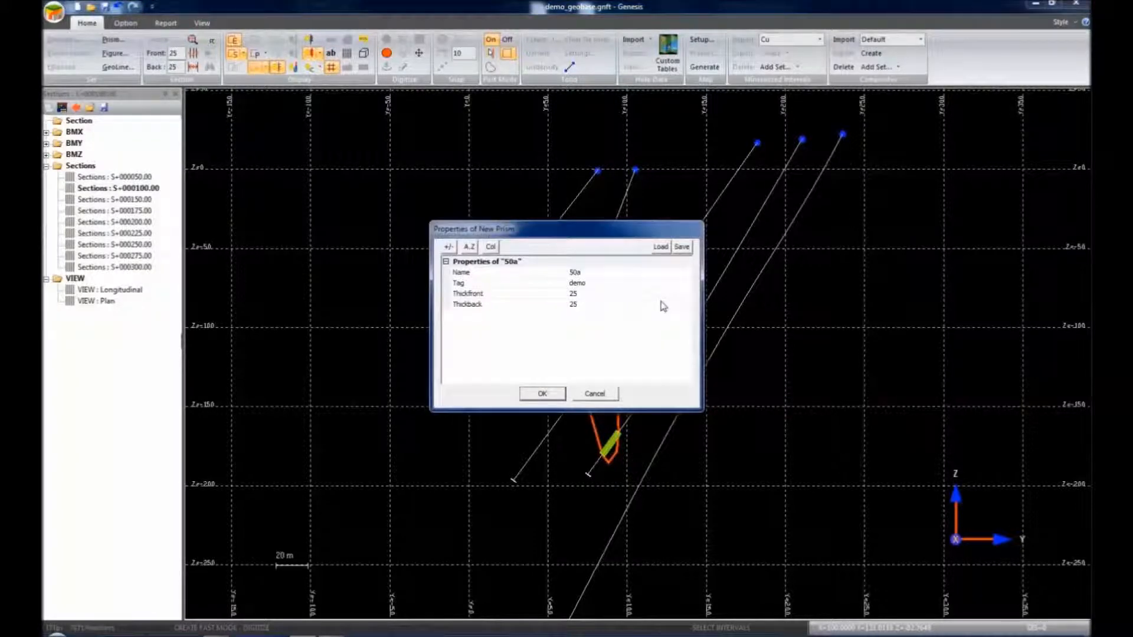
left_click(577, 272)
double_click(578, 273)
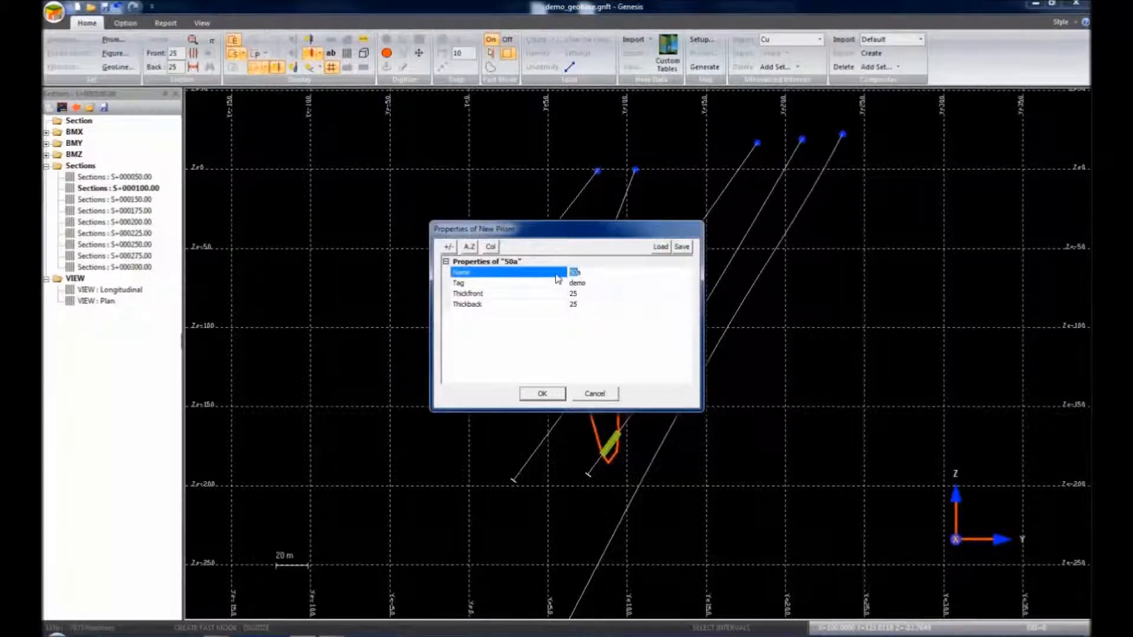
type("100b")
Save prism 100a, restrict selection to prisms, and view its info: tonnage 388184.85, Cu 5.38
left_click(541, 394)
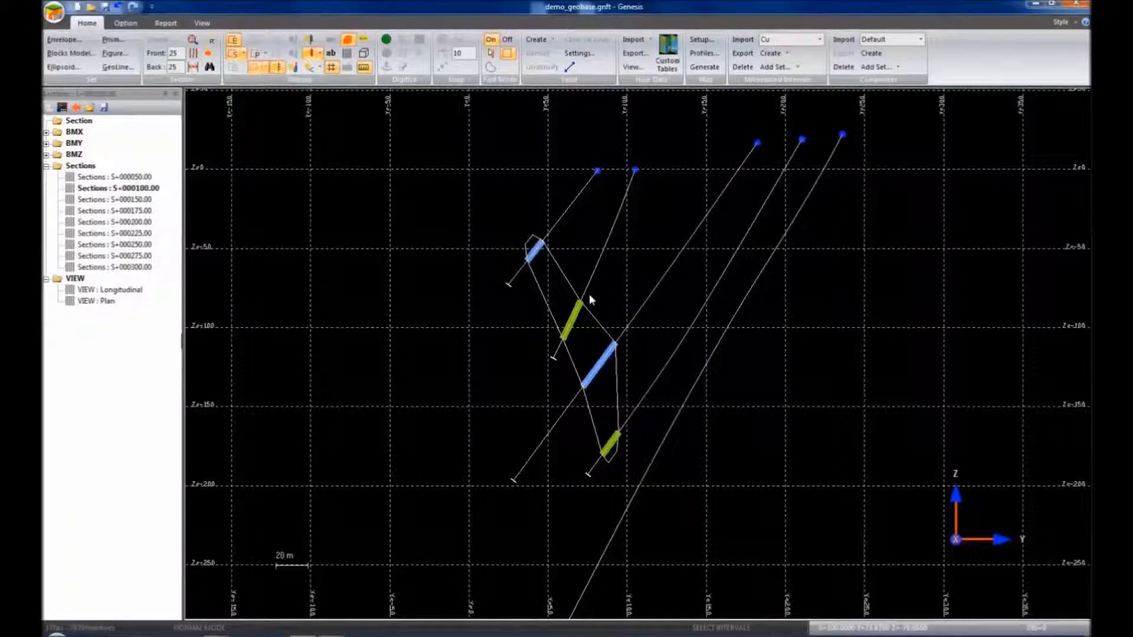
right_click(557, 269)
mouse_move(617, 305)
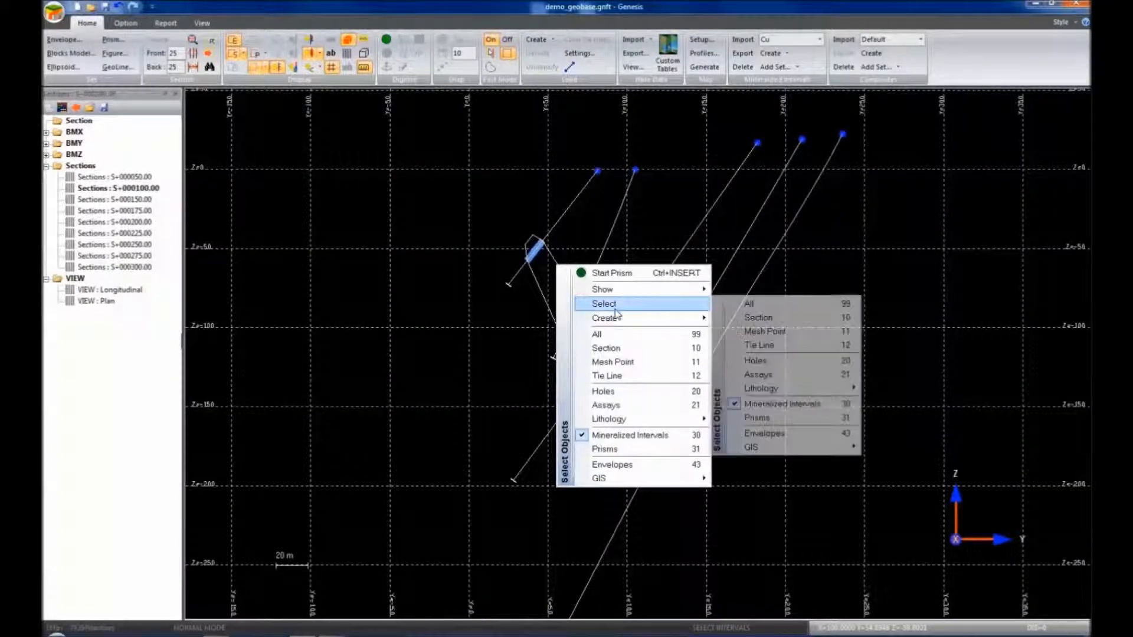
left_click(771, 419)
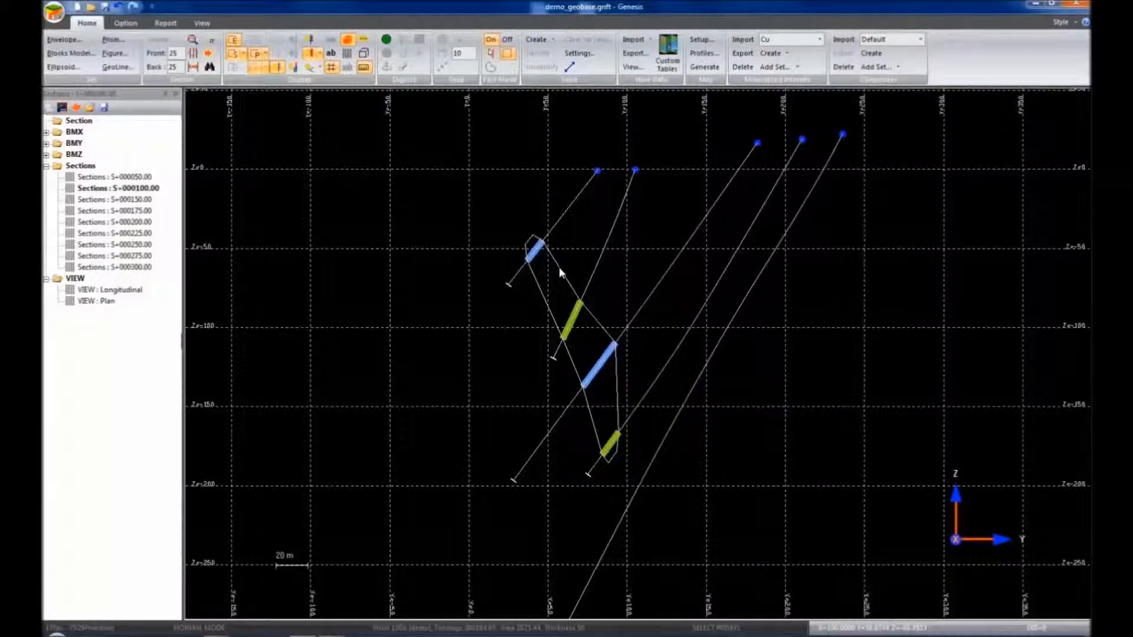
mouse_move(558, 266)
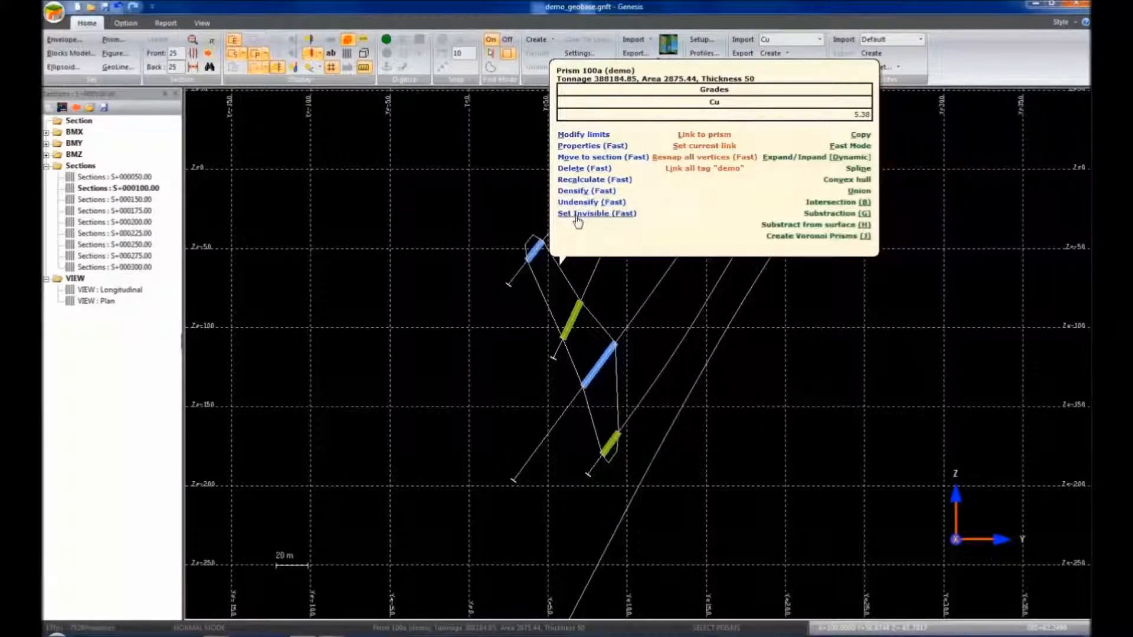
Reshape prism 100a by raising its top vertex and bending its left edge
left_click(592, 137)
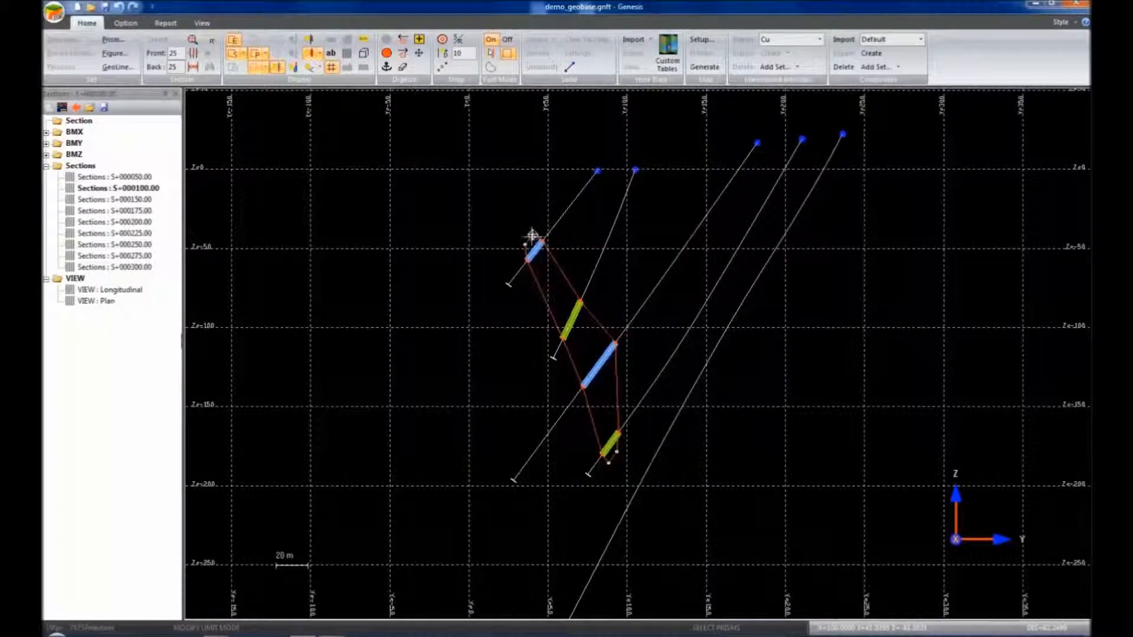
left_click_drag(531, 235, 521, 205)
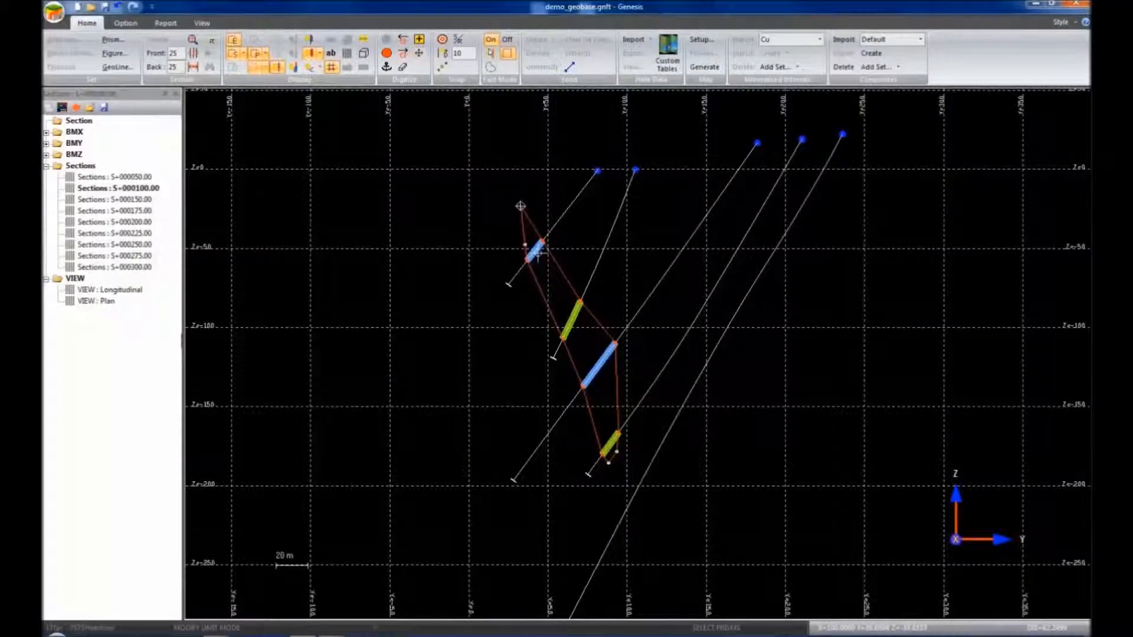
left_click_drag(524, 244, 503, 218)
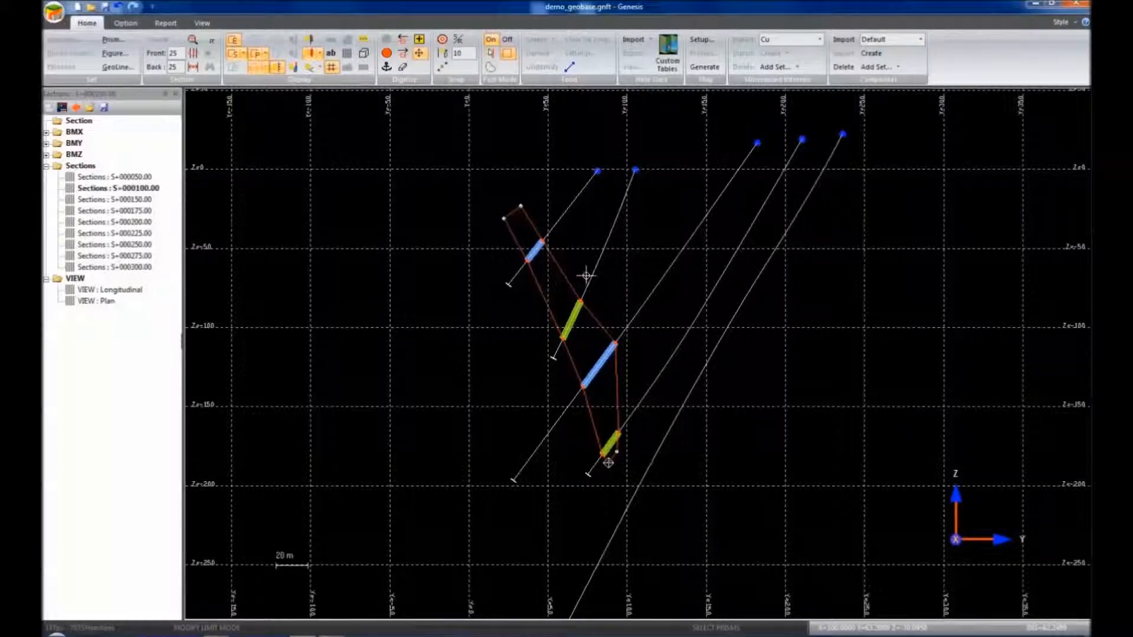
Lower the prism's bottom vertices with midpoint snap, then display section S+000150.00
left_click(443, 70)
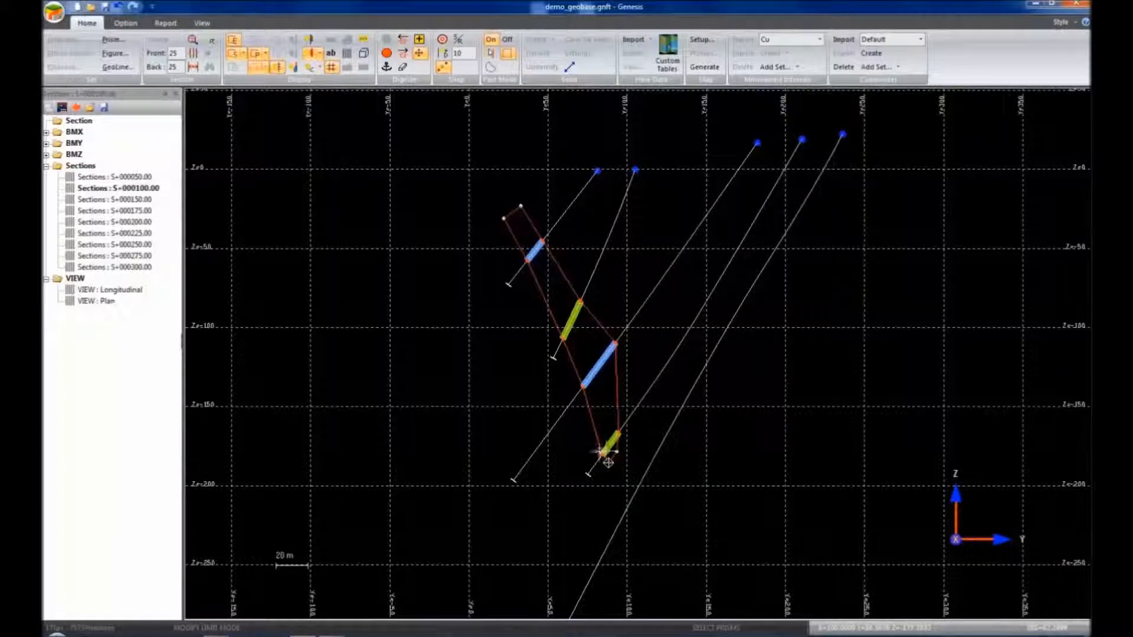
left_click(601, 454)
left_click(622, 516)
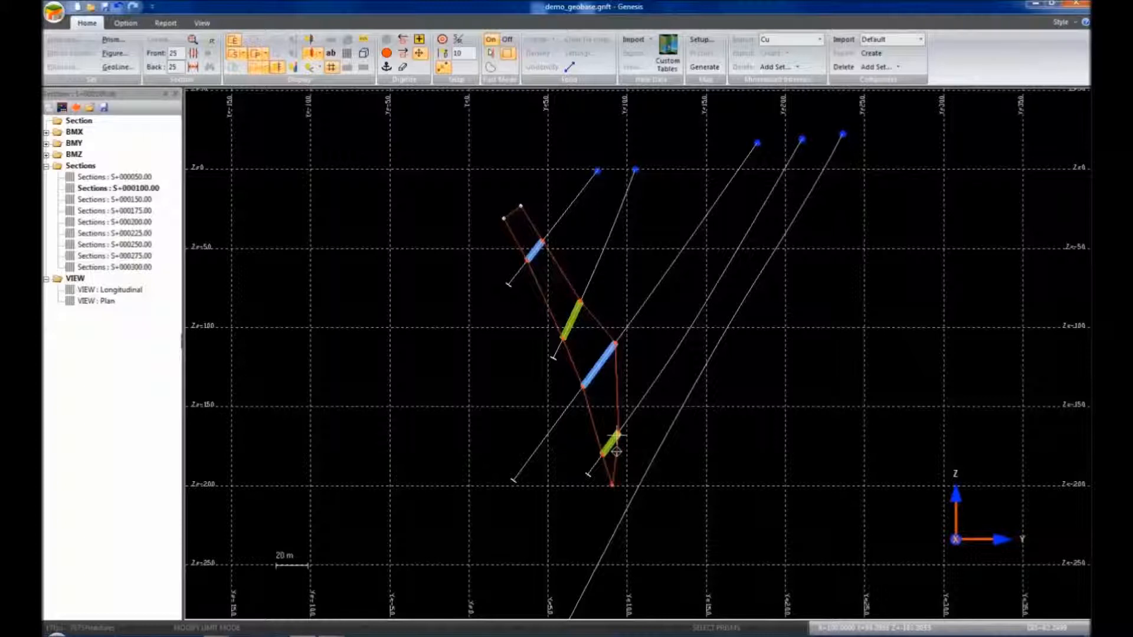
left_click(639, 484)
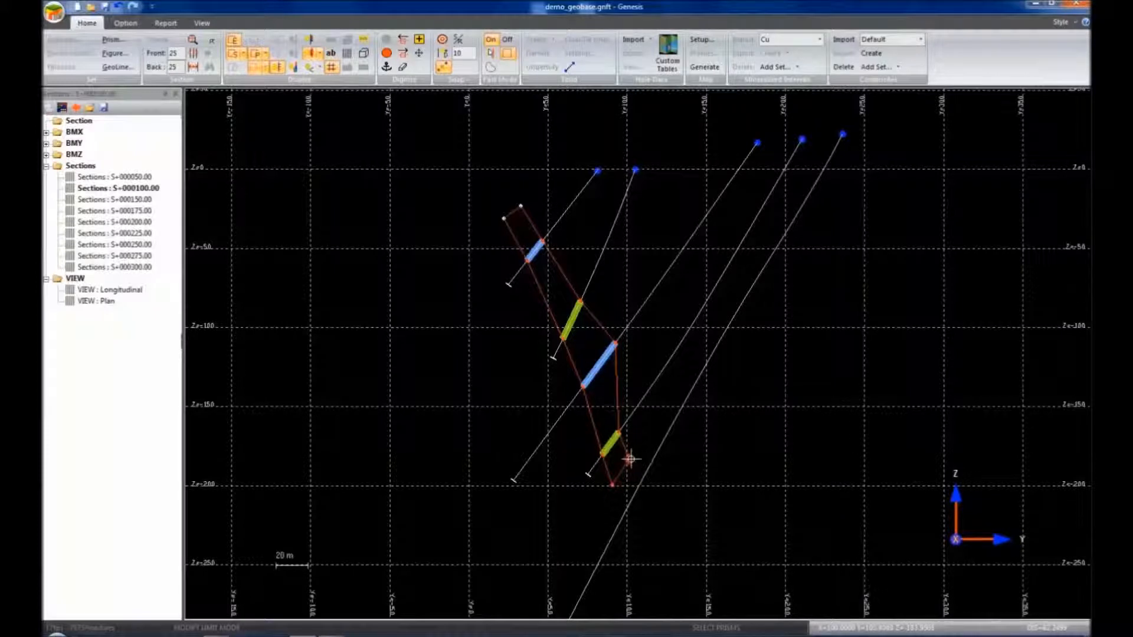
left_click_drag(627, 460, 627, 465)
key("Escape")
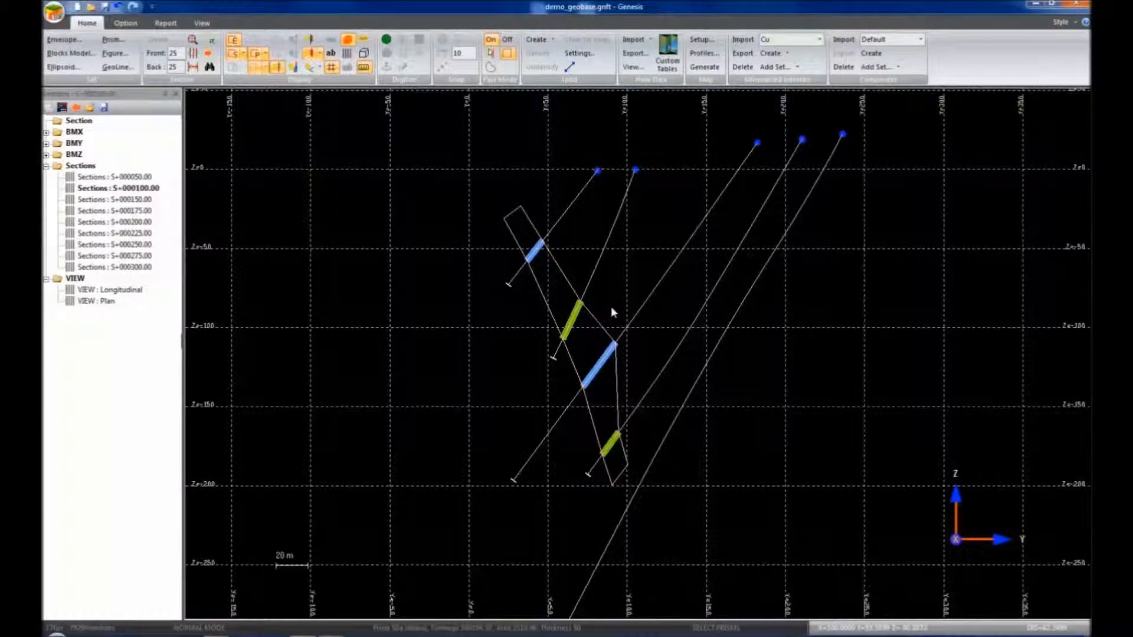
double_click(141, 200)
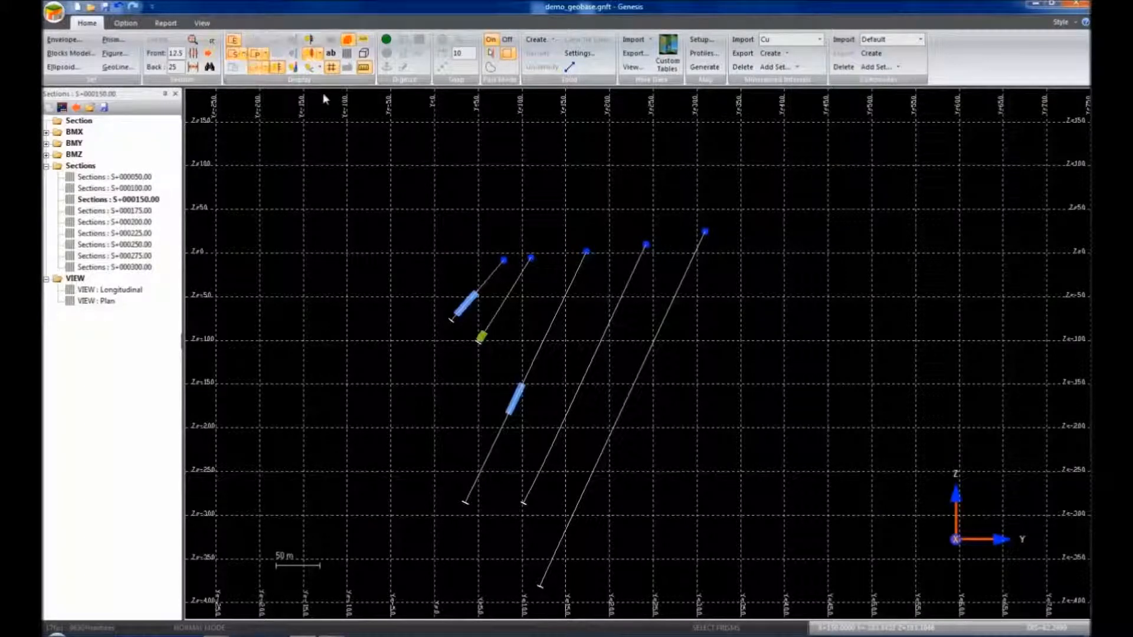
Digitize with Fast Mode off, mineralized intervals selectable, and snapping set to the intervals
left_click(507, 39)
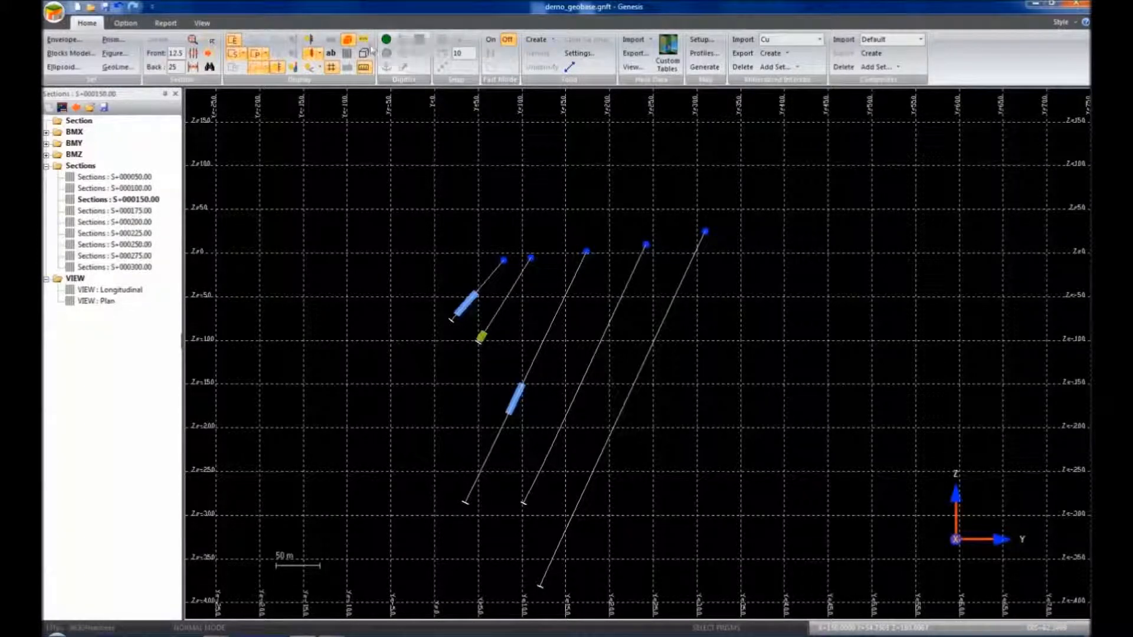
left_click(385, 53)
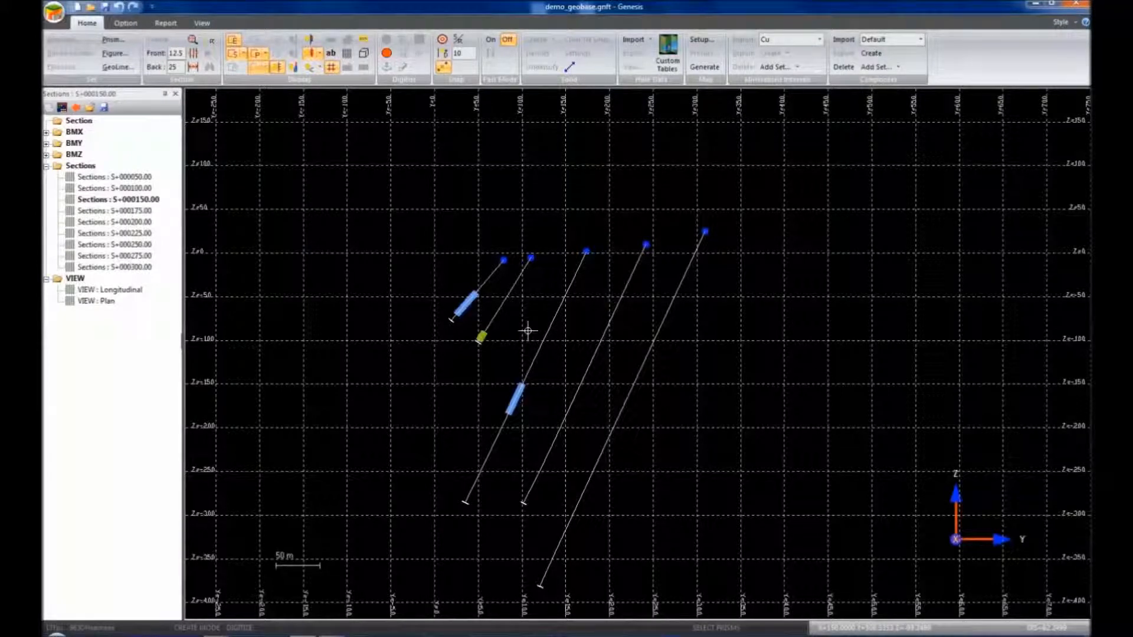
right_click(500, 292)
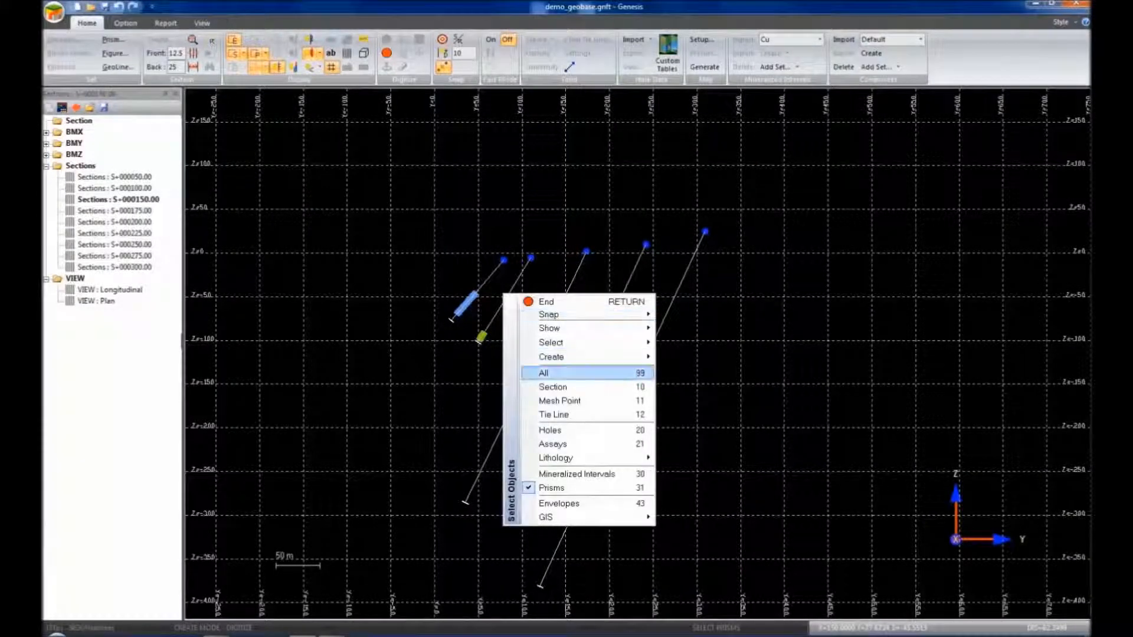
mouse_move(550, 342)
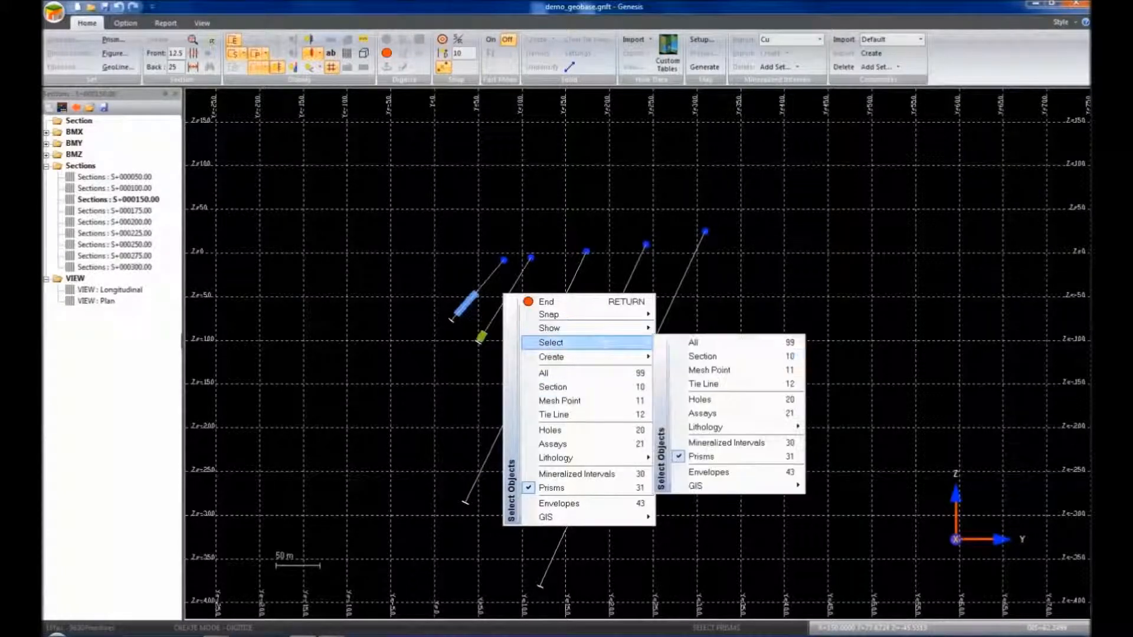
left_click(716, 442)
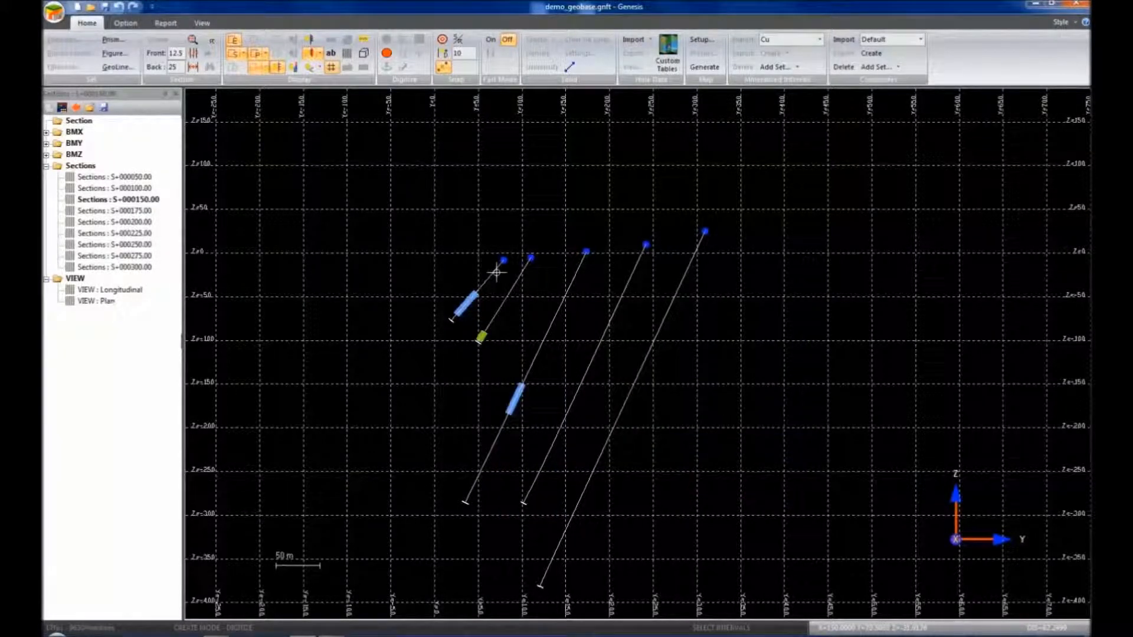
left_click(442, 39)
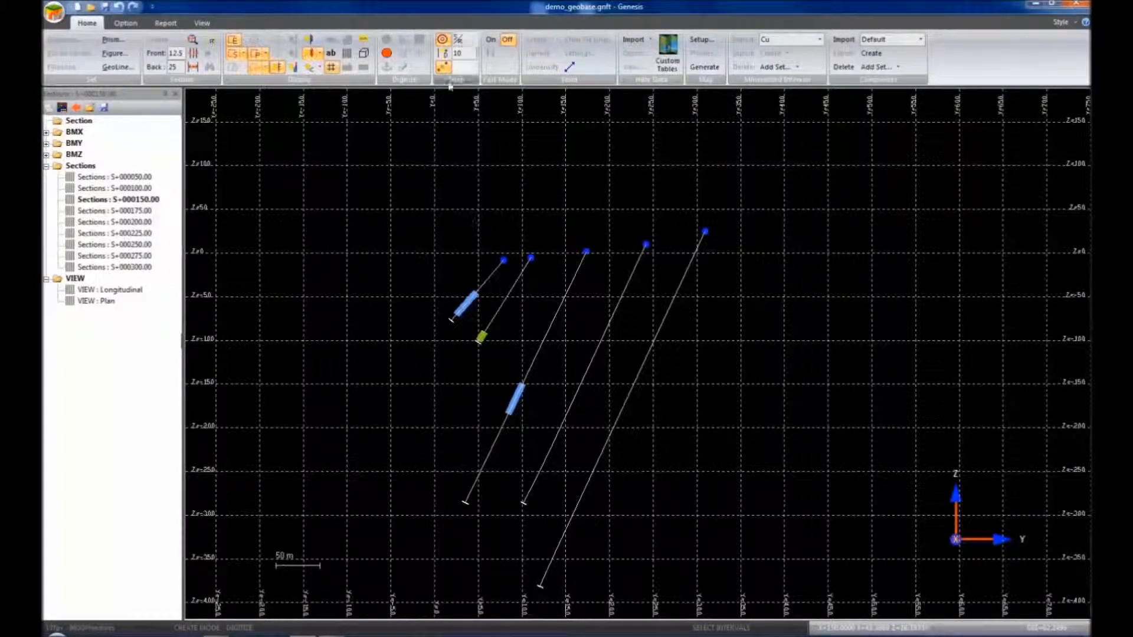
left_click(441, 66)
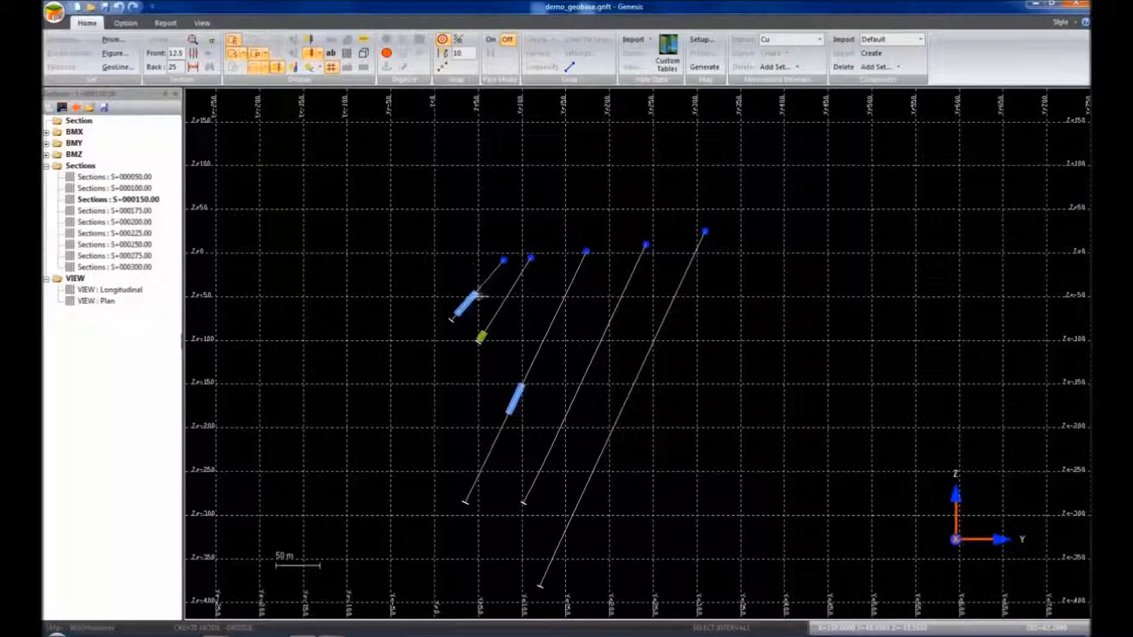
Trace an outline around the three mineralized intervals on S+000150.00 and finish it as a prism
left_click(477, 292)
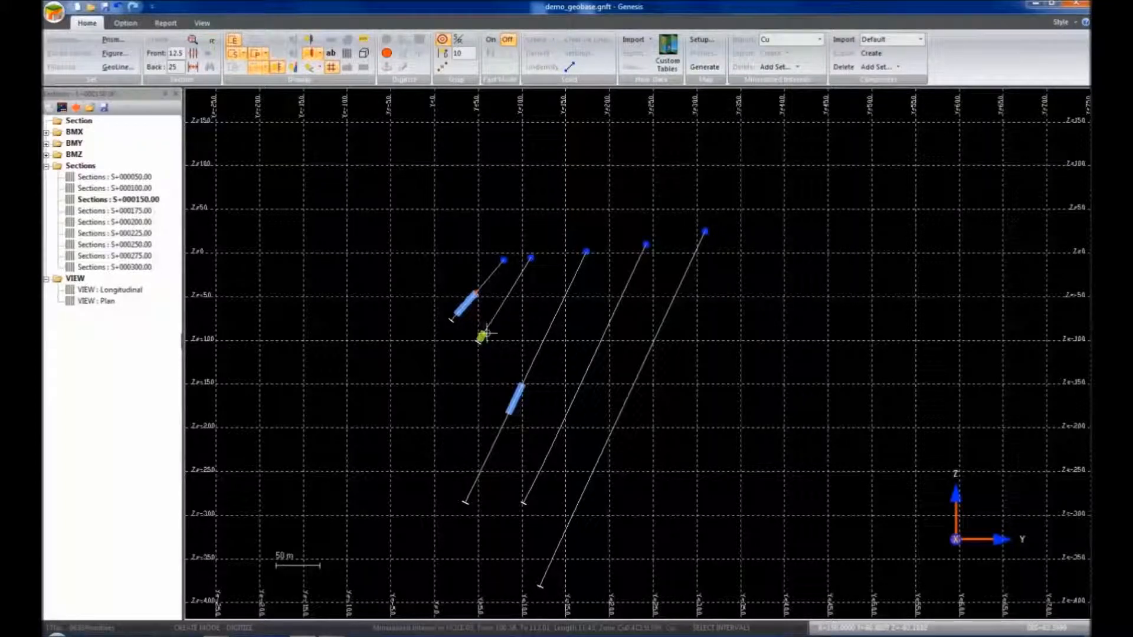
left_click(483, 333)
left_click(521, 383)
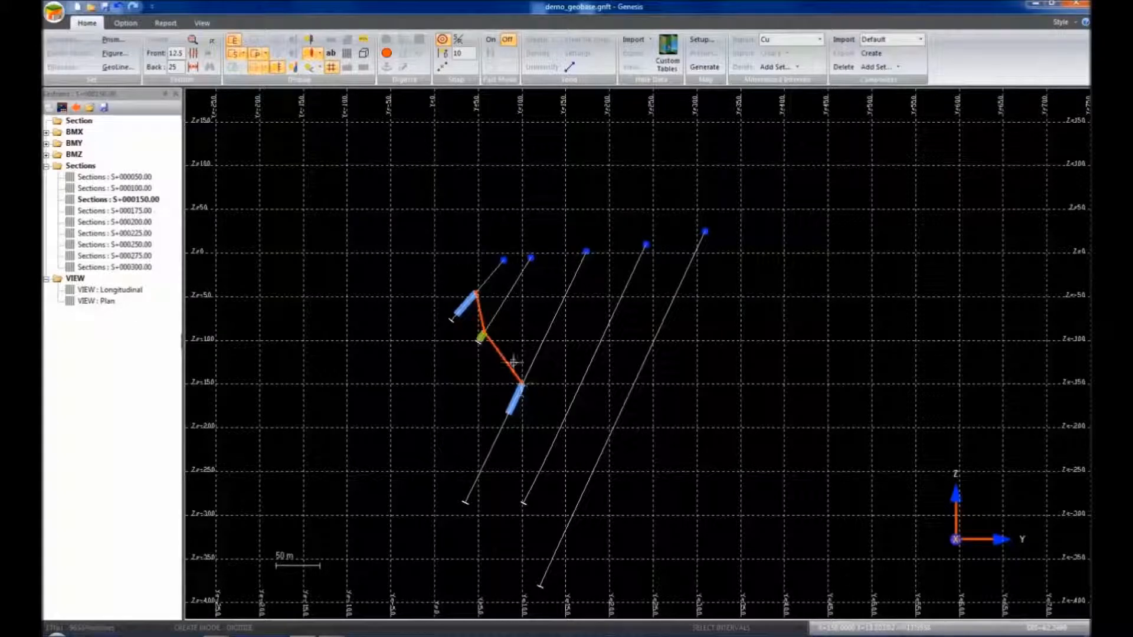
left_click(443, 67)
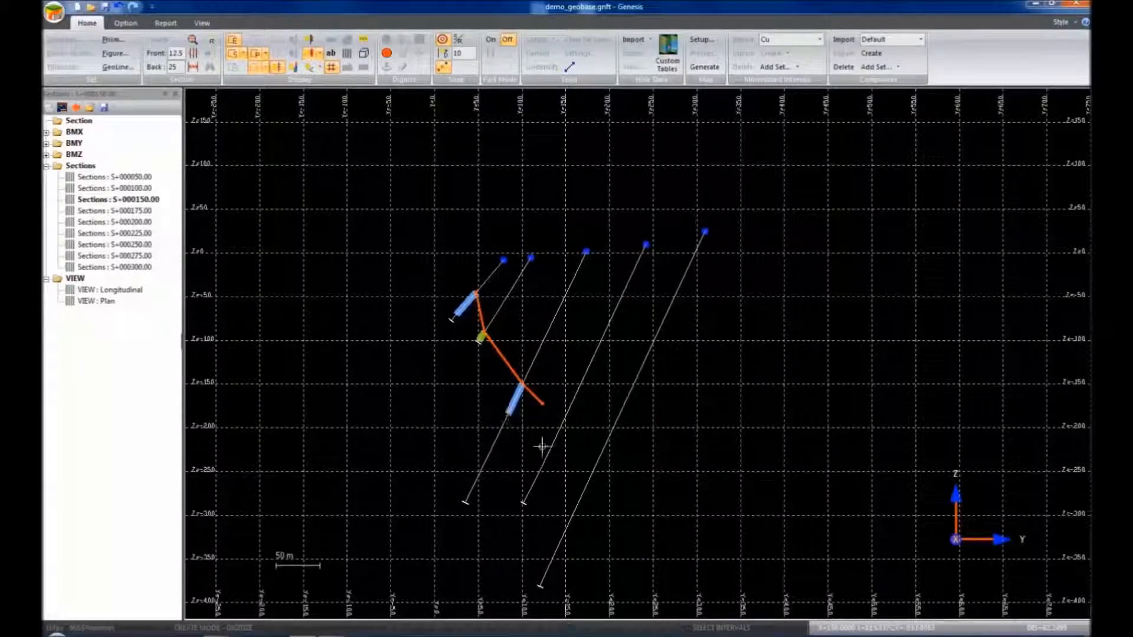
left_click(526, 438)
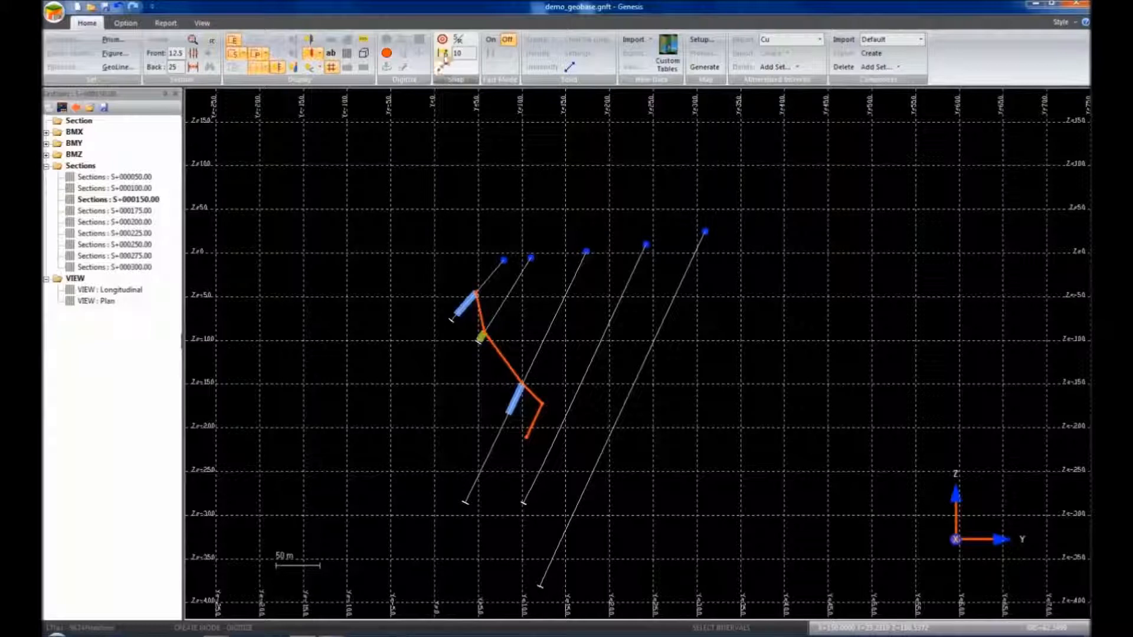
left_click(441, 39)
left_click(508, 413)
left_click(456, 314)
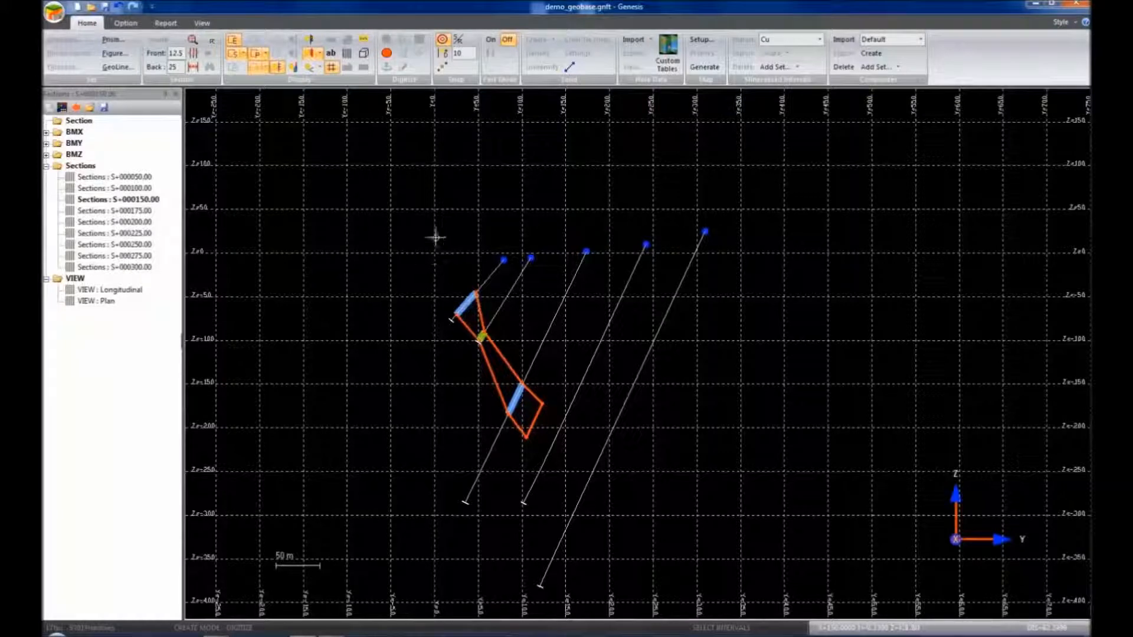
left_click(434, 285)
left_click(457, 263)
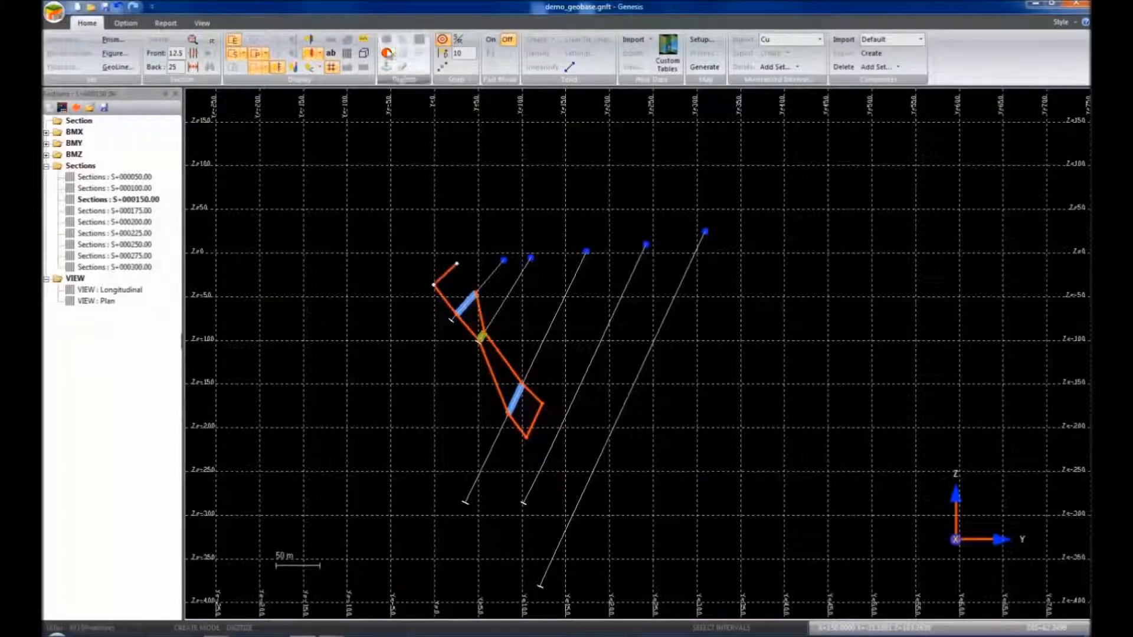
left_click(387, 53)
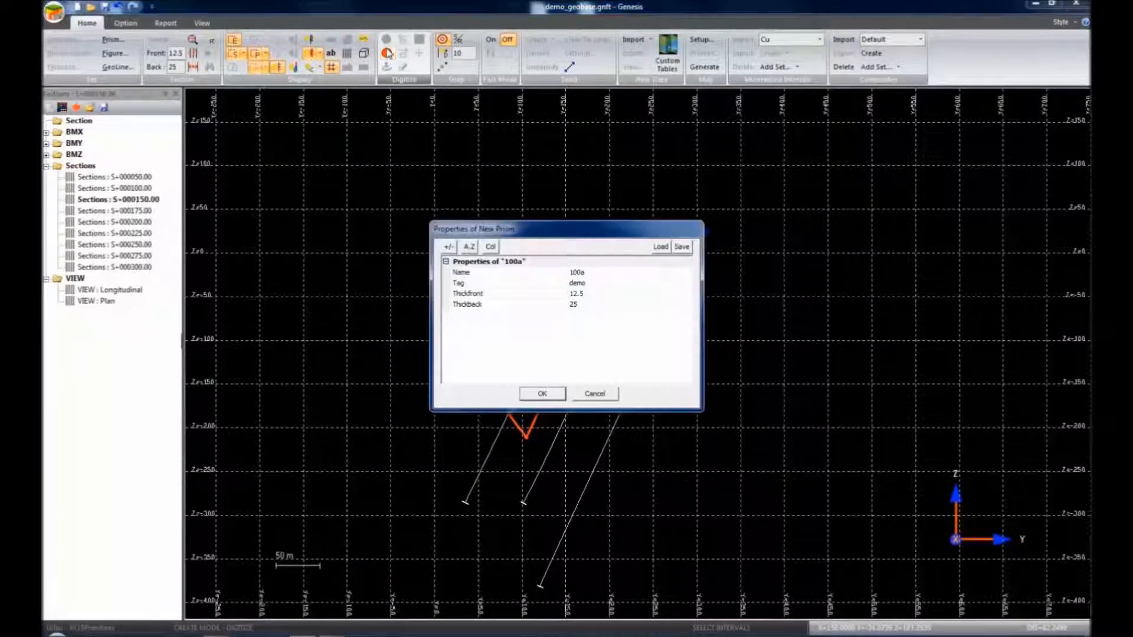
Name the prism 150b and save it with tag demo, front thickness 12.5, back 25
left_click(582, 273)
left_click(582, 273)
type("1b")
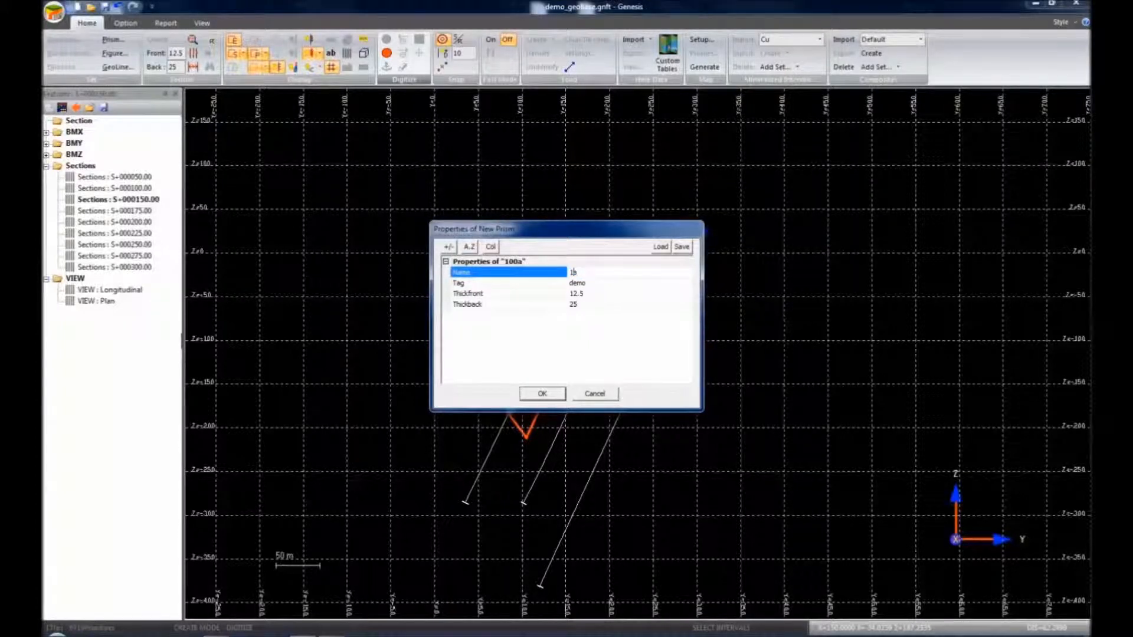
left_click(547, 392)
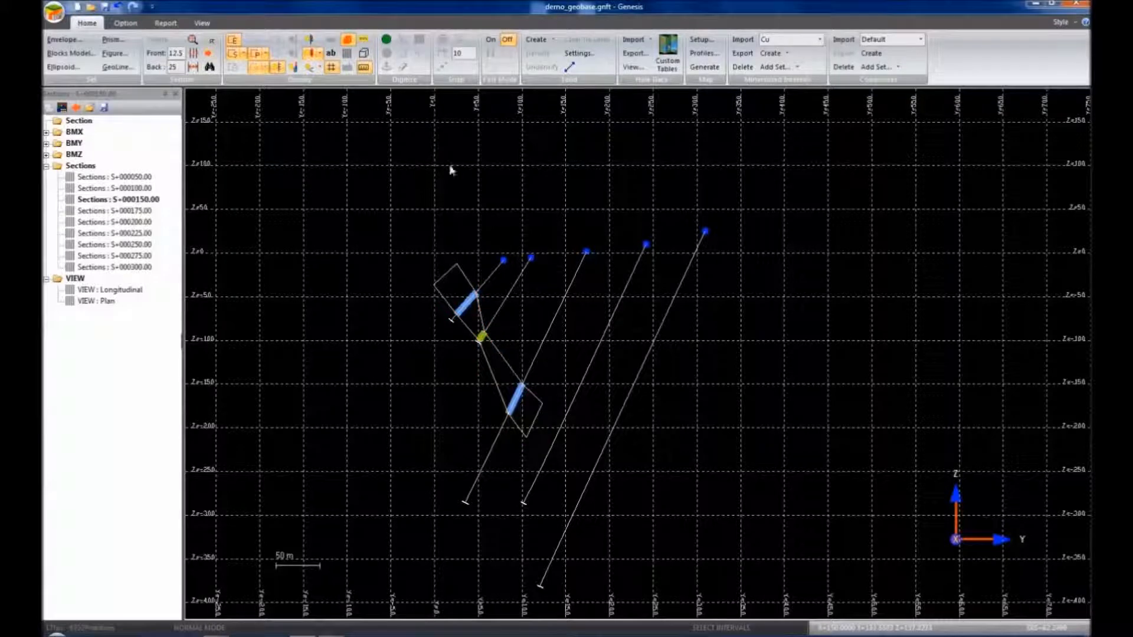
In the Longitudinal view, set every prism in the Prism list to Visible
double_click(120, 292)
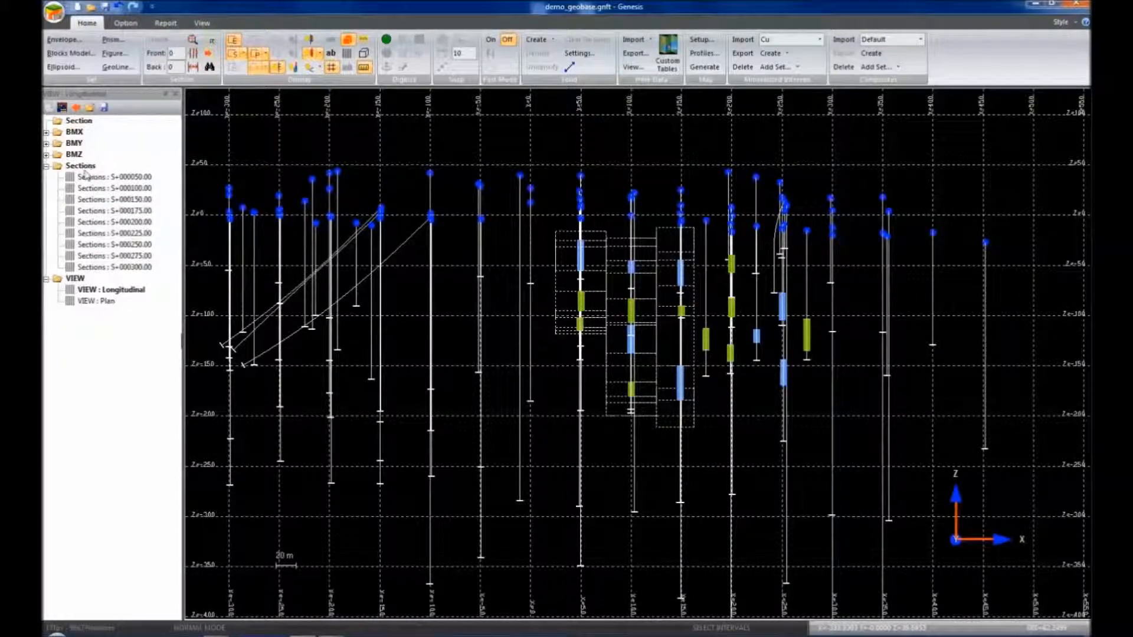
left_click(113, 39)
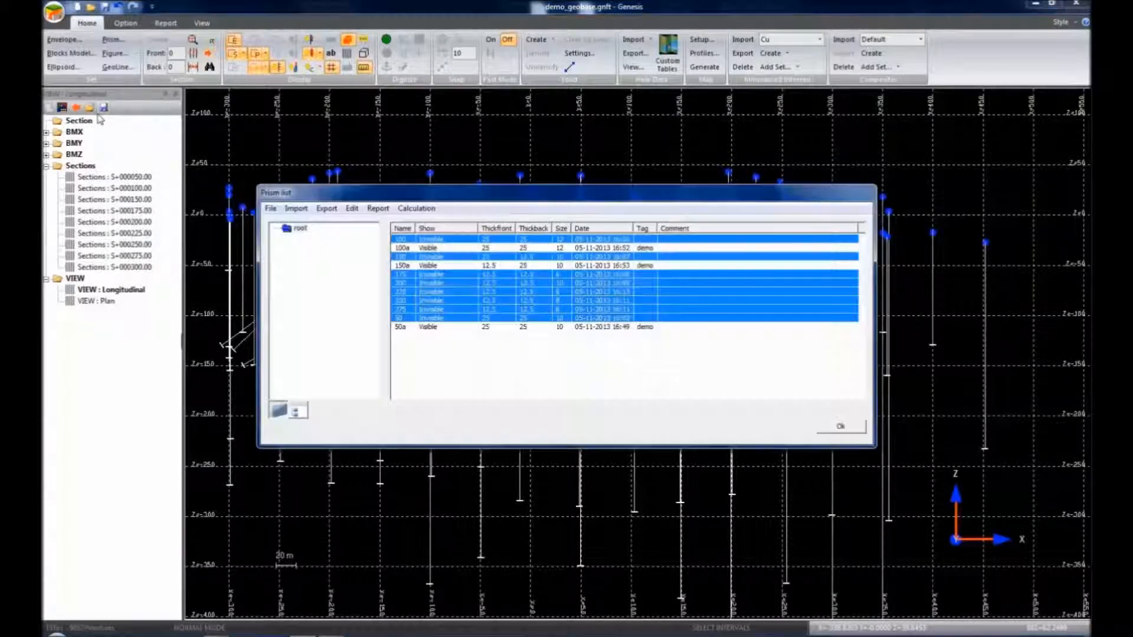
left_click_drag(454, 354, 380, 223)
right_click(443, 260)
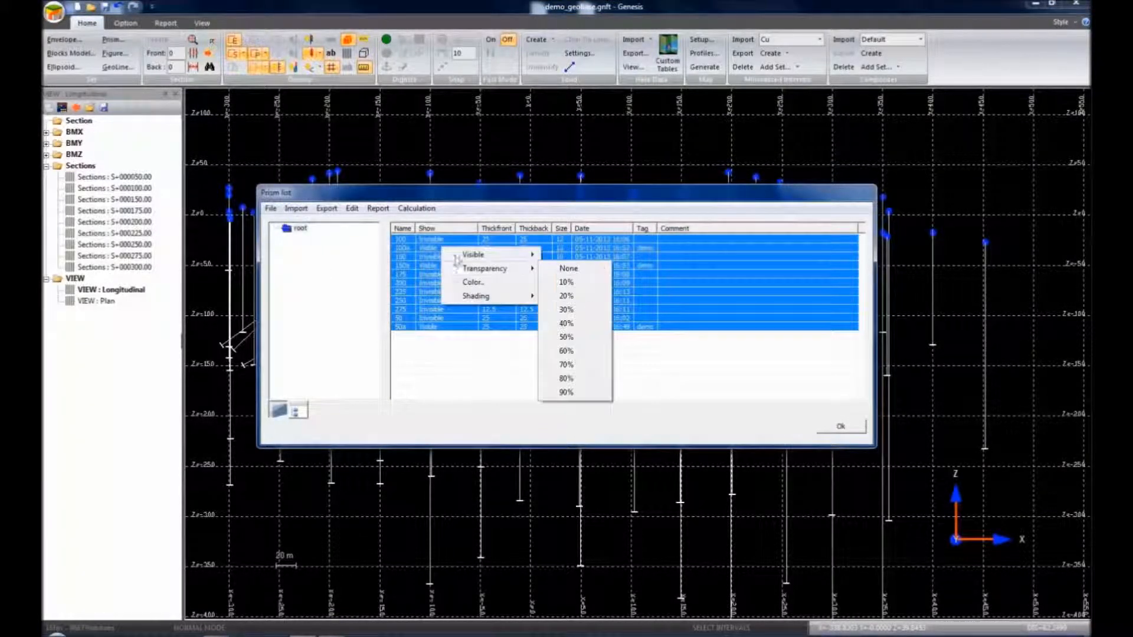
mouse_move(486, 258)
left_click(575, 258)
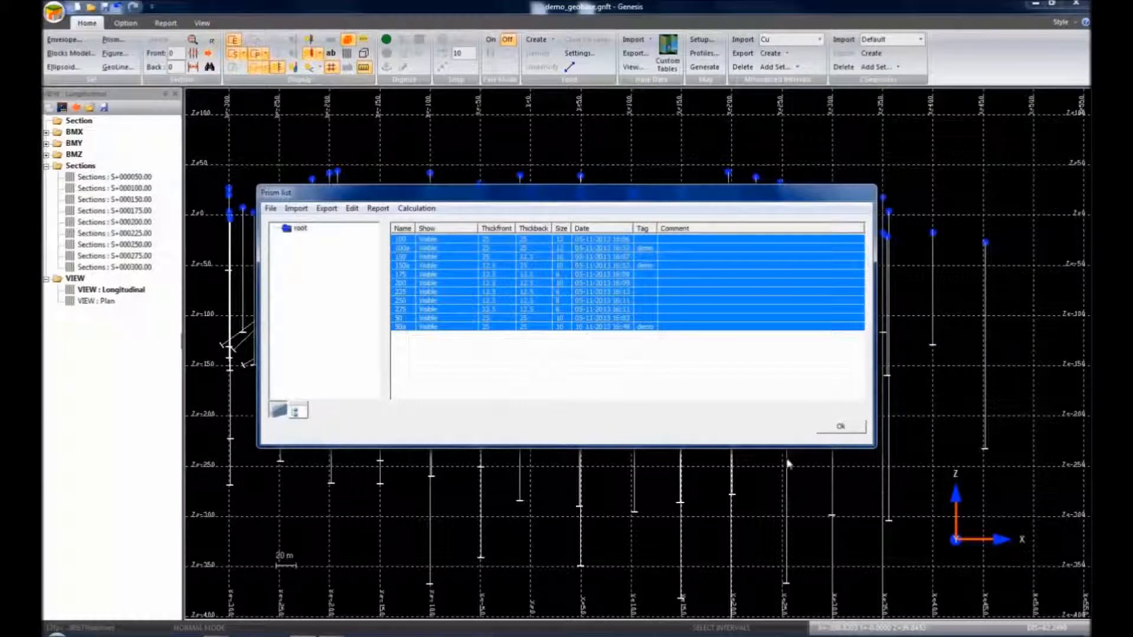
left_click(815, 428)
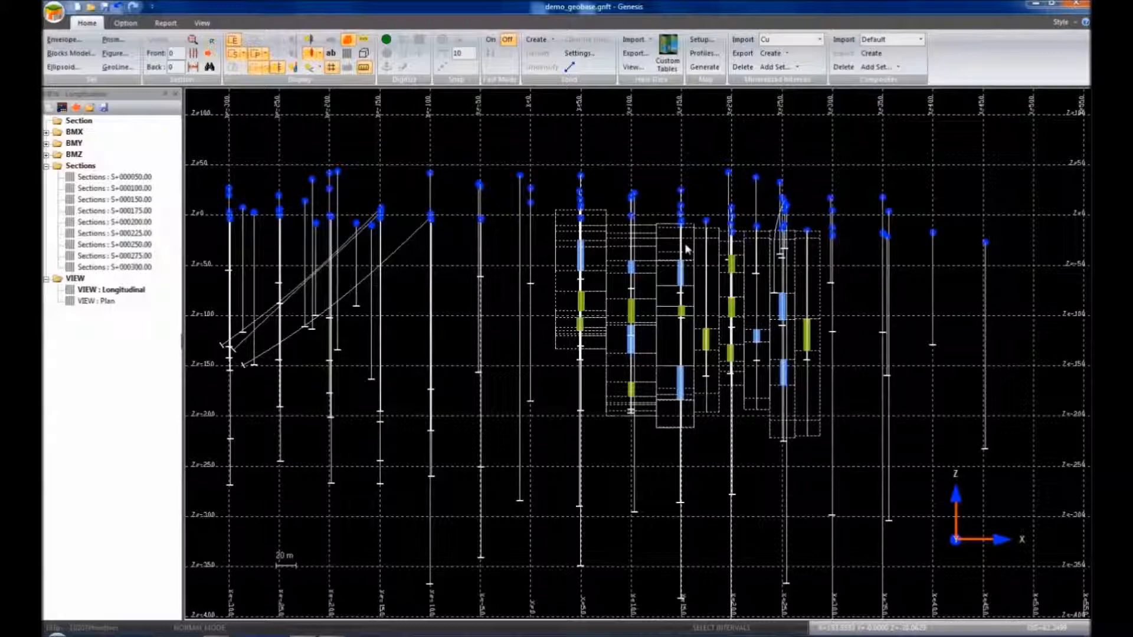
Display section S+000050.00, step through neighbouring sections with Page Down/Up, and return
double_click(130, 178)
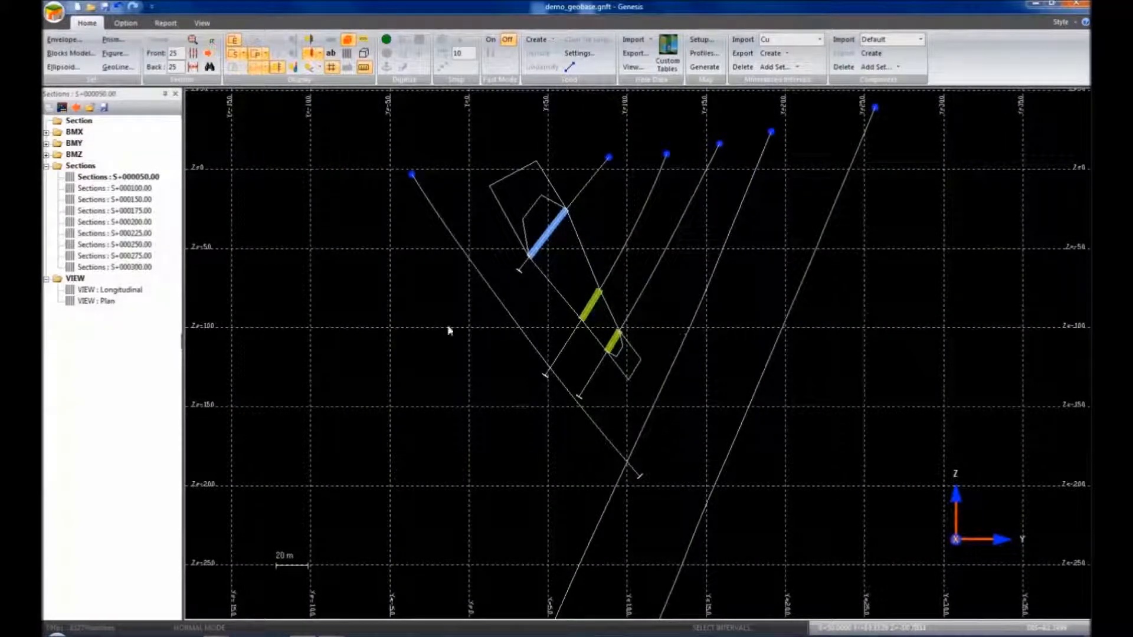
key("Page_Down")
key("Page_Down")
key("Page_Down")
key("Page_Down")
key("Page_Up")
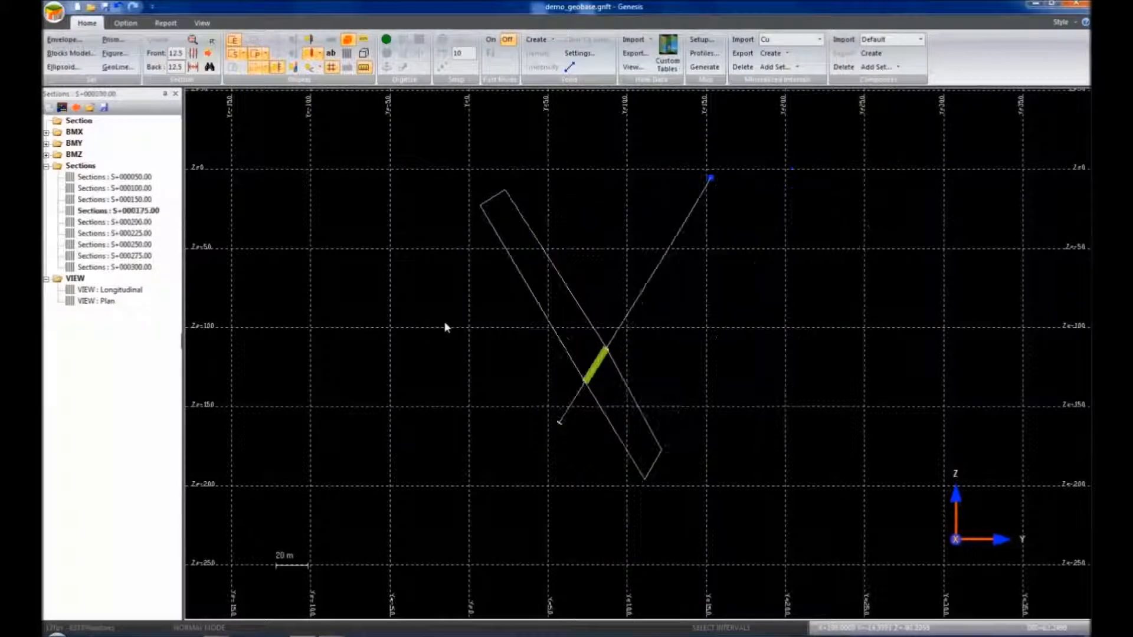
double_click(131, 177)
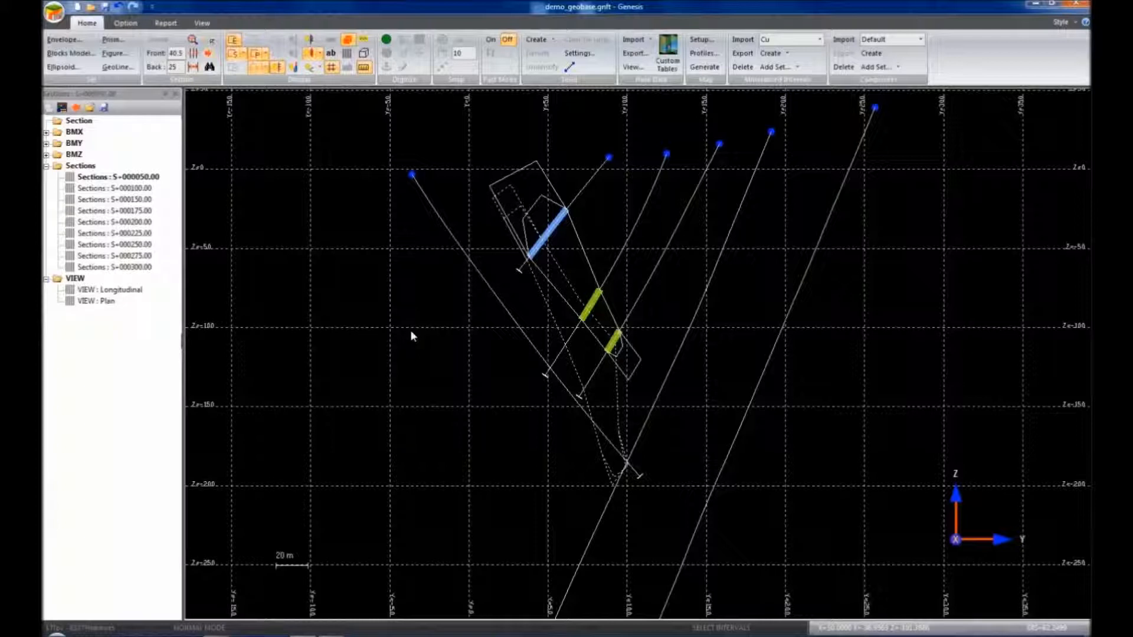
Widen the Front view depth to 81 to bring in more holes and prisms
scroll(406, 331, "up", 4)
scroll(402, 331, "up", 1)
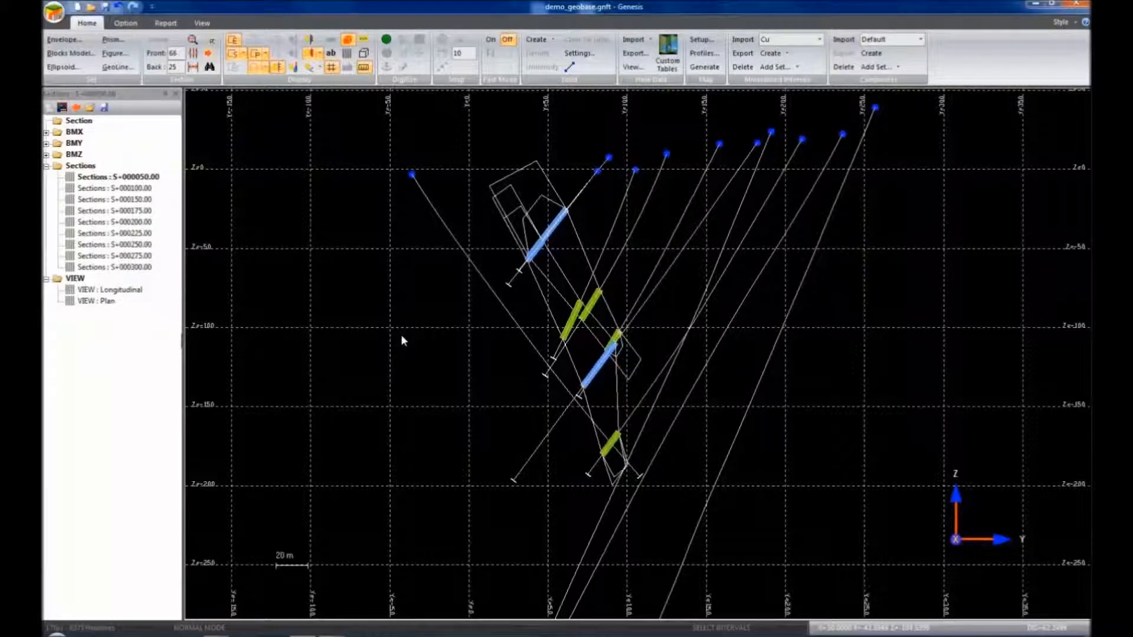
scroll(400, 340, "up", 2)
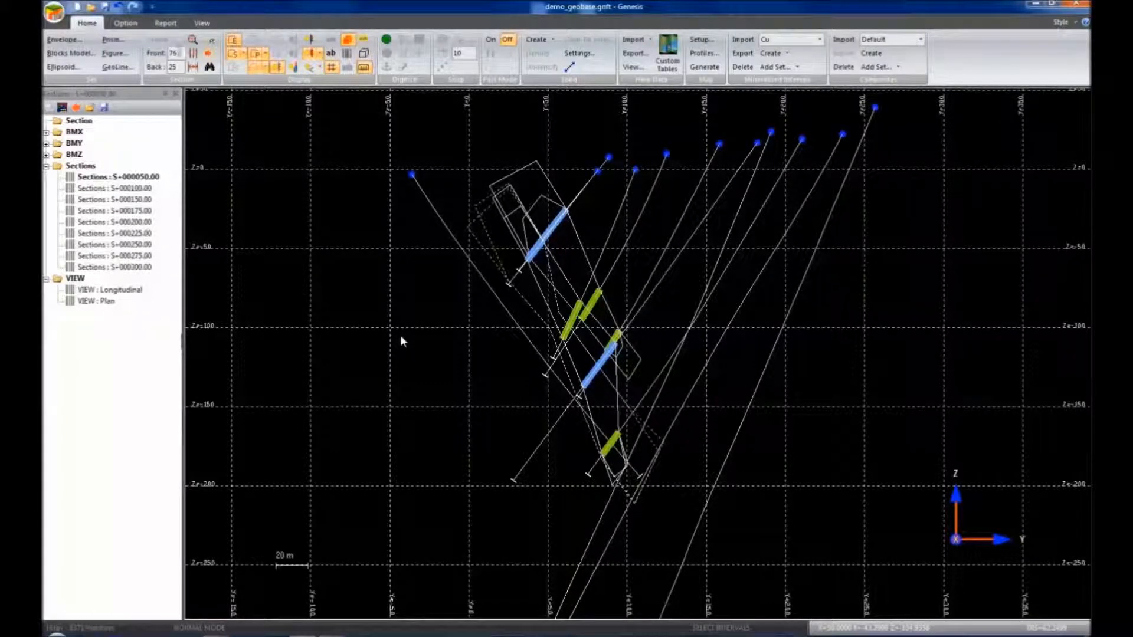
scroll(401, 337, "up", 2)
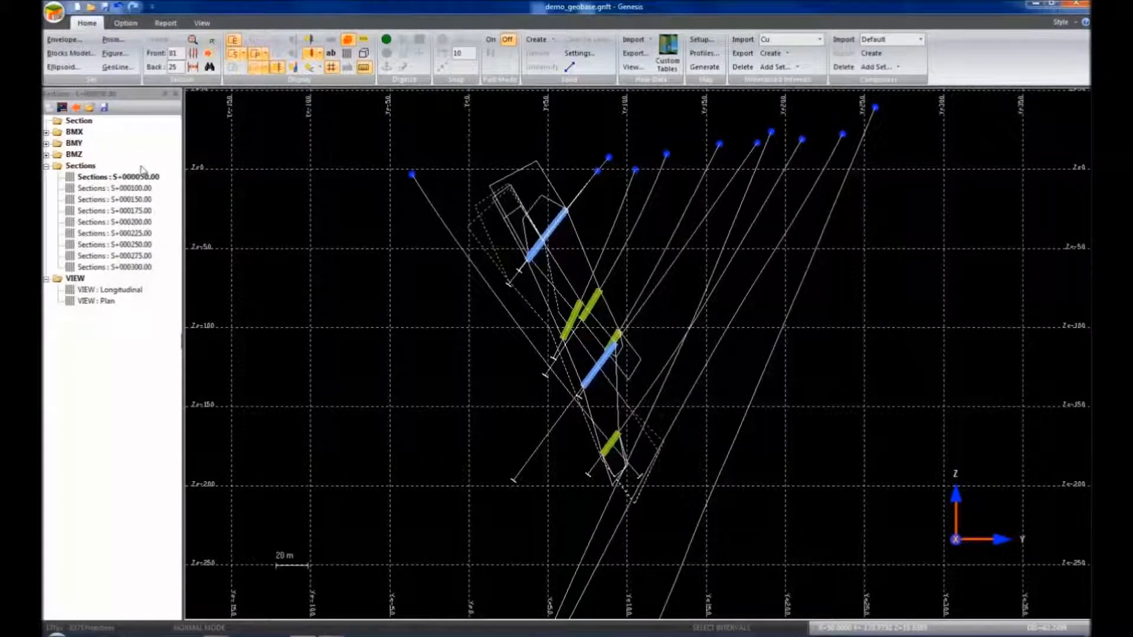